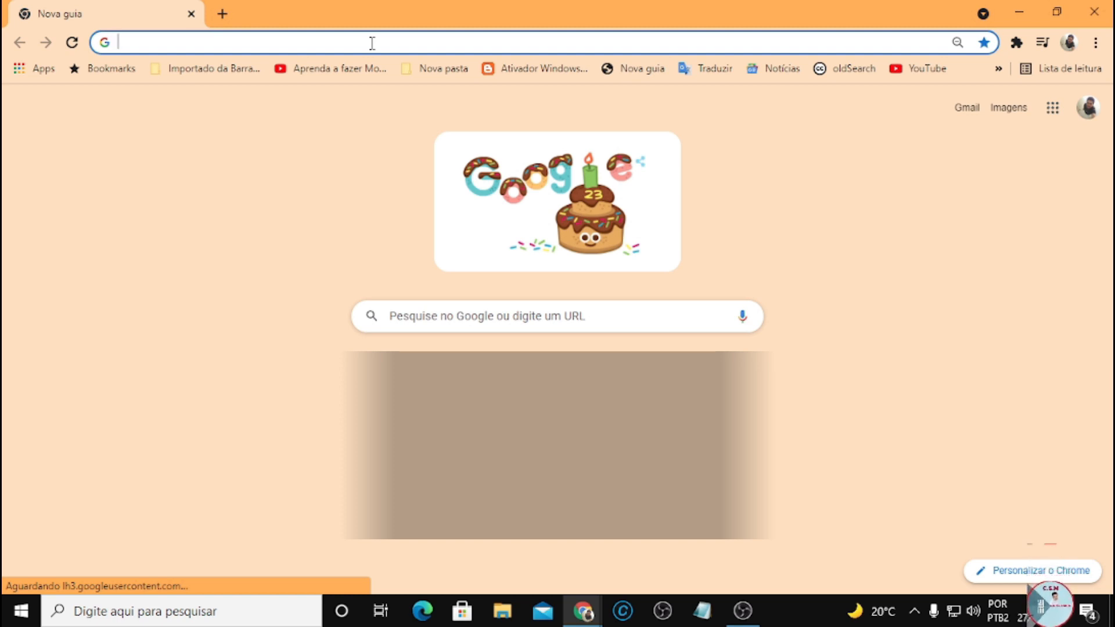
Open the iriun.com website and download the Iriun Webcam installer for Windows
type("ir")
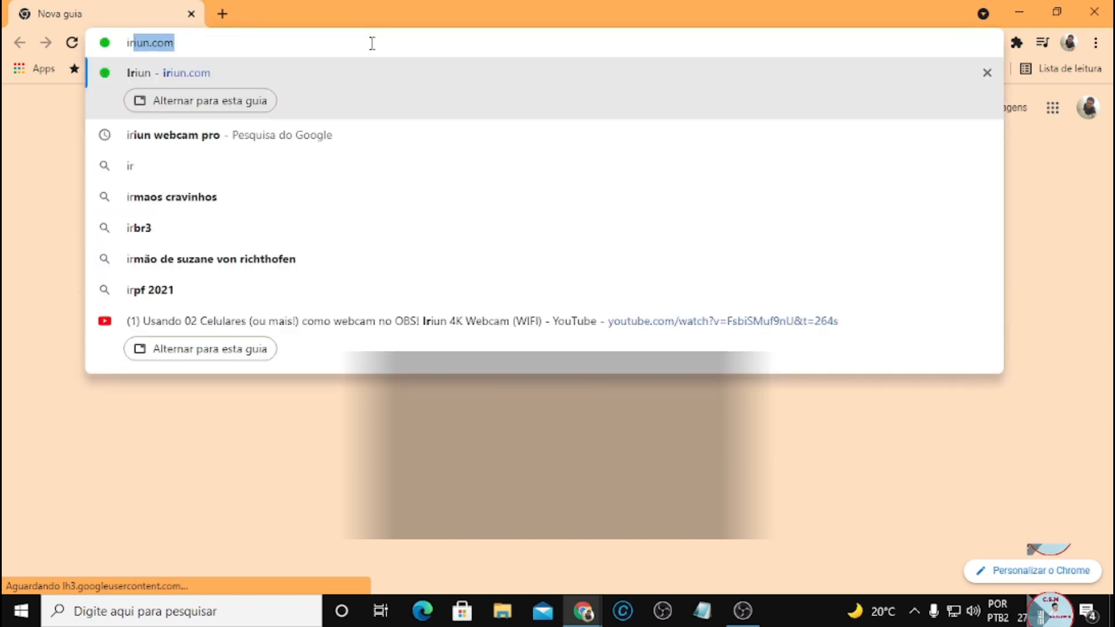
type("iun")
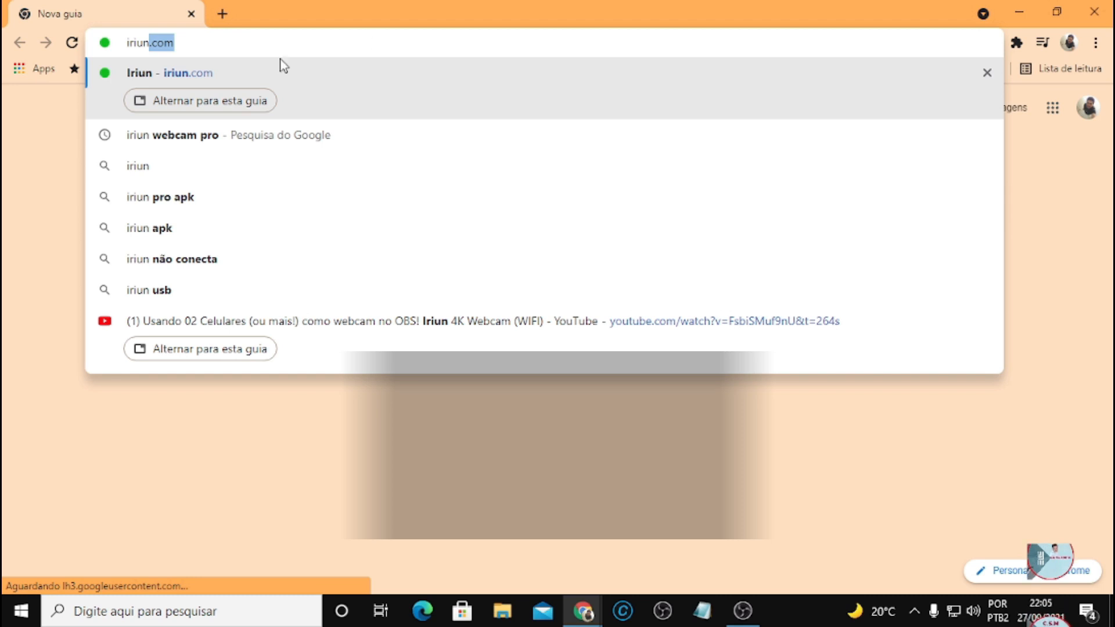
left_click(197, 78)
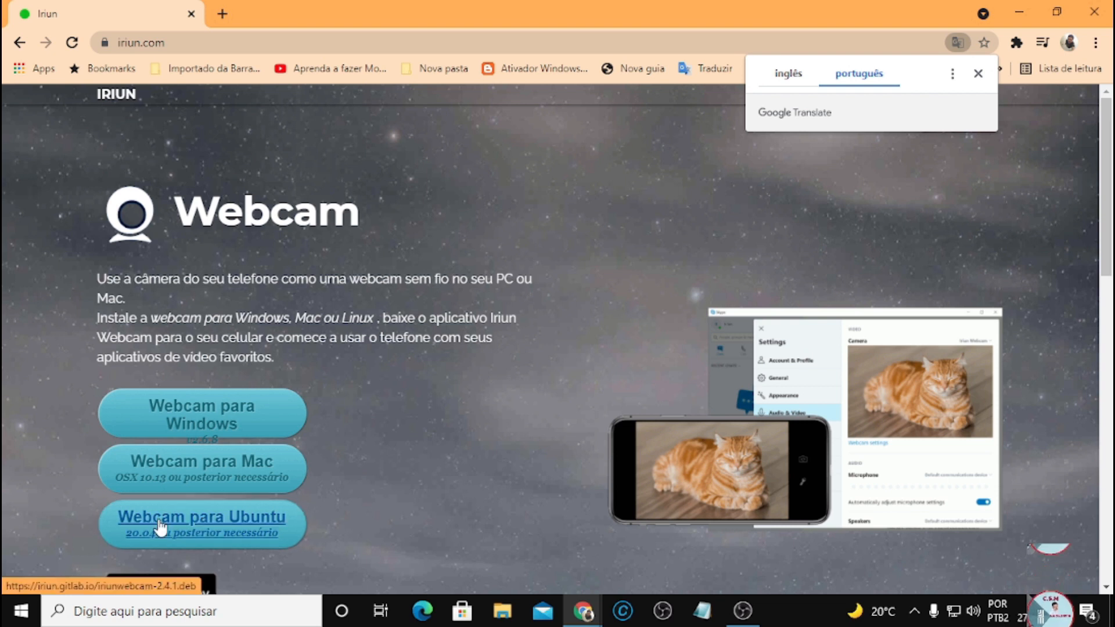
left_click(204, 427)
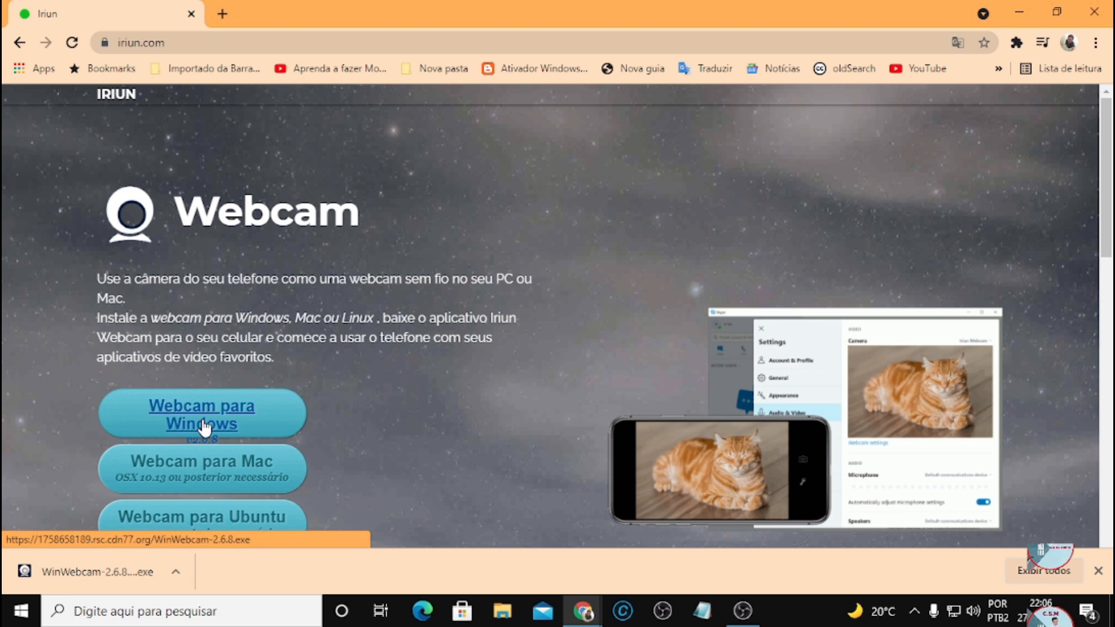
Locate the downloaded WinWebcam-2.6.8 (4).exe in its folder, run it, and minimize the open windows
left_click(176, 573)
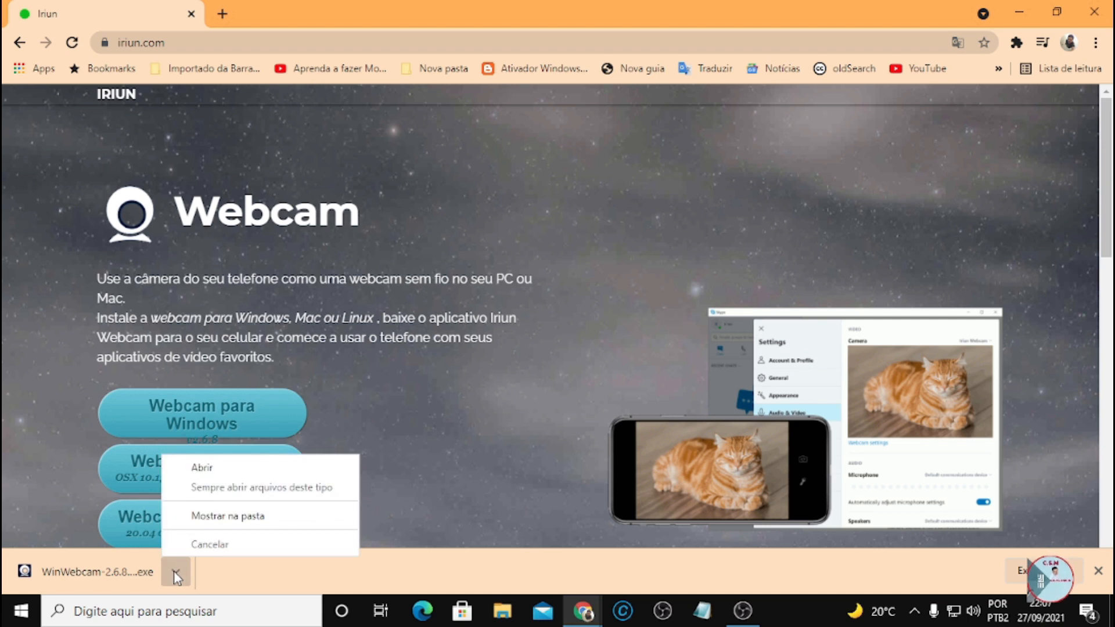
left_click(218, 517)
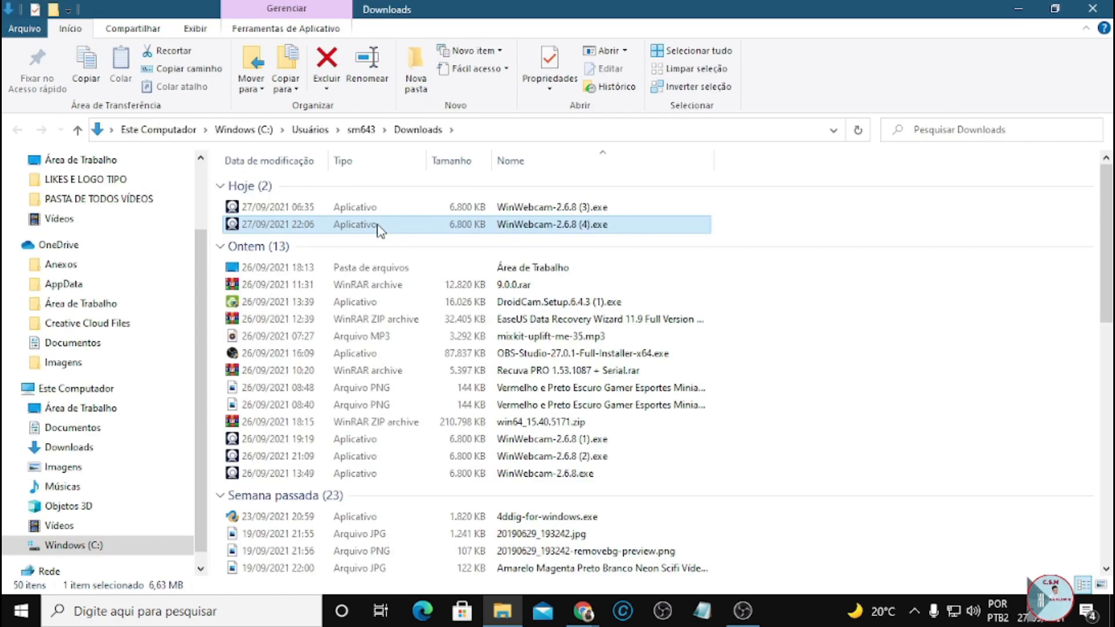
double_click(380, 224)
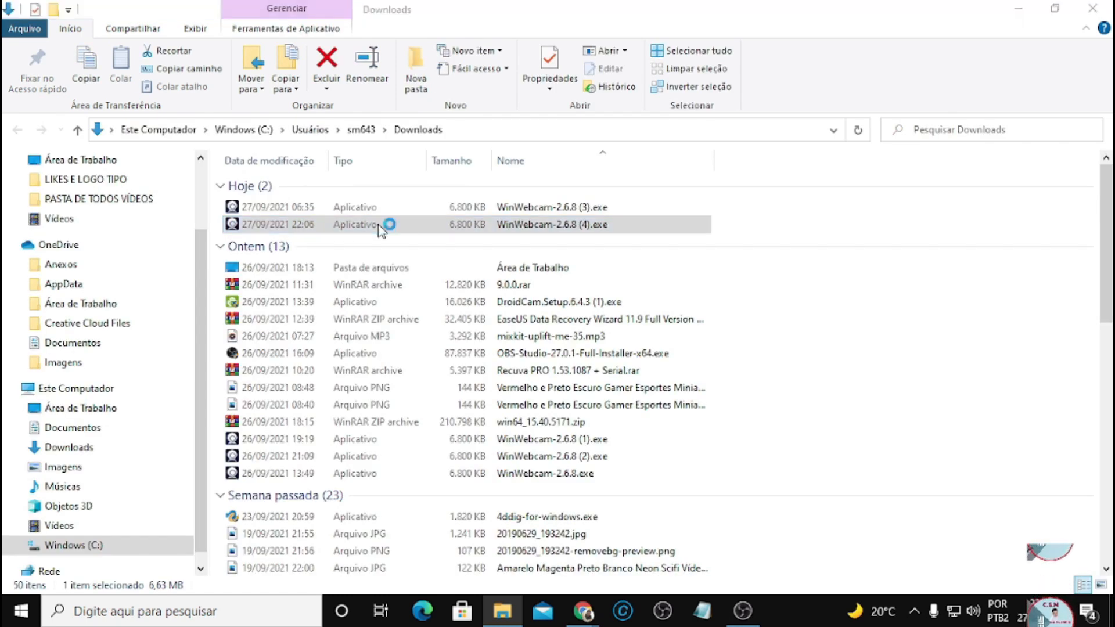
left_click(1028, 12)
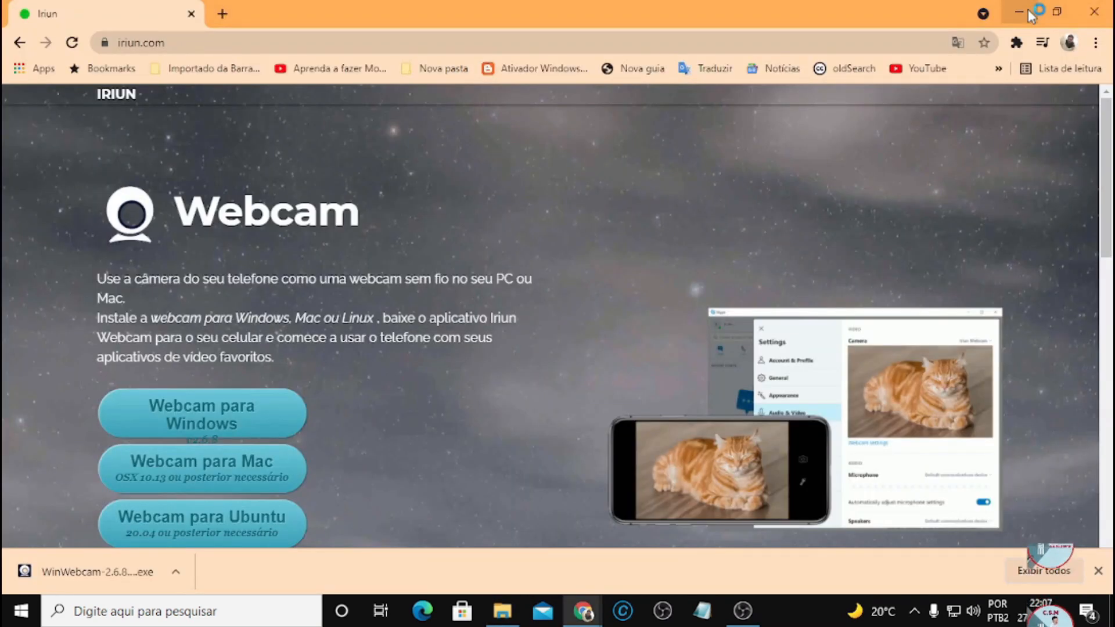
left_click(1030, 15)
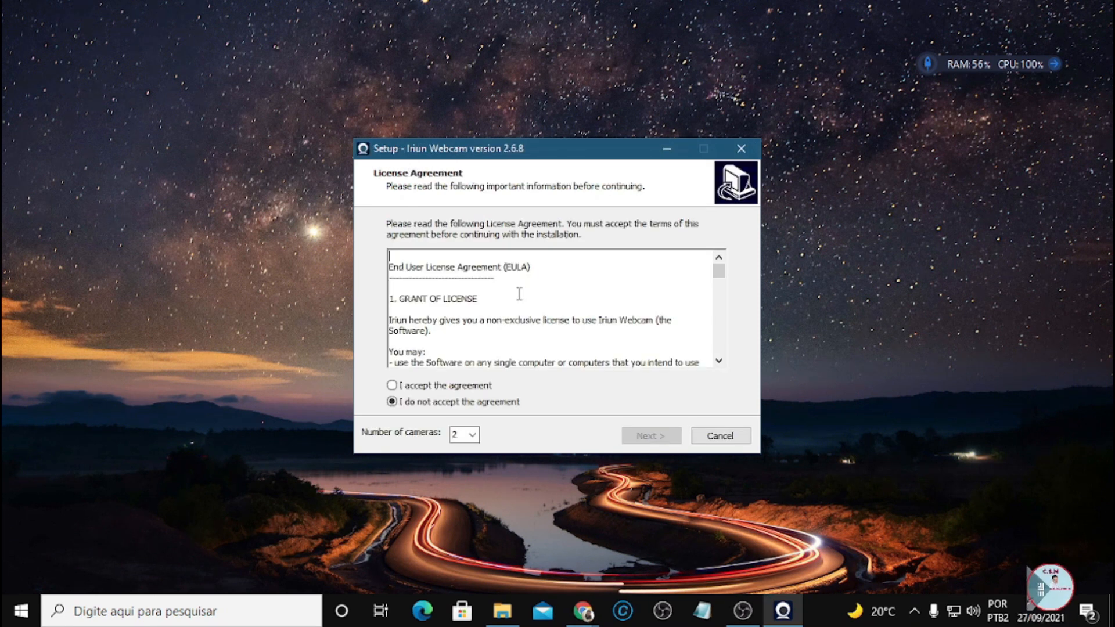
Install Iriun Webcam with 2 cameras, accepting the license agreement and using the existing C:\Program Files (x86)\Iriun Webcam folder
left_click(475, 439)
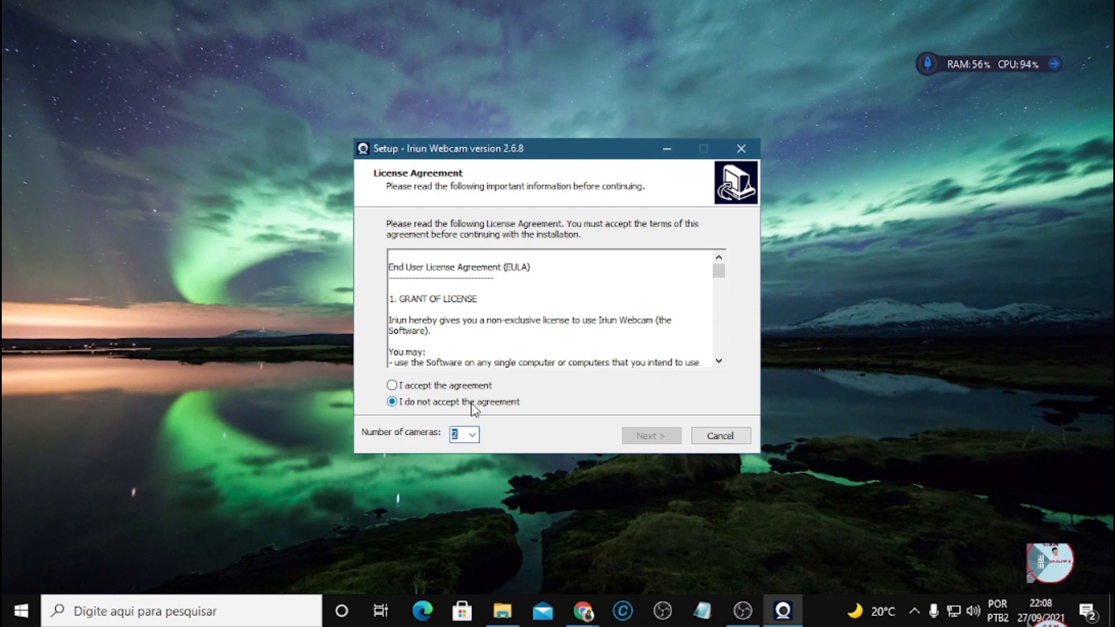
left_click(397, 386)
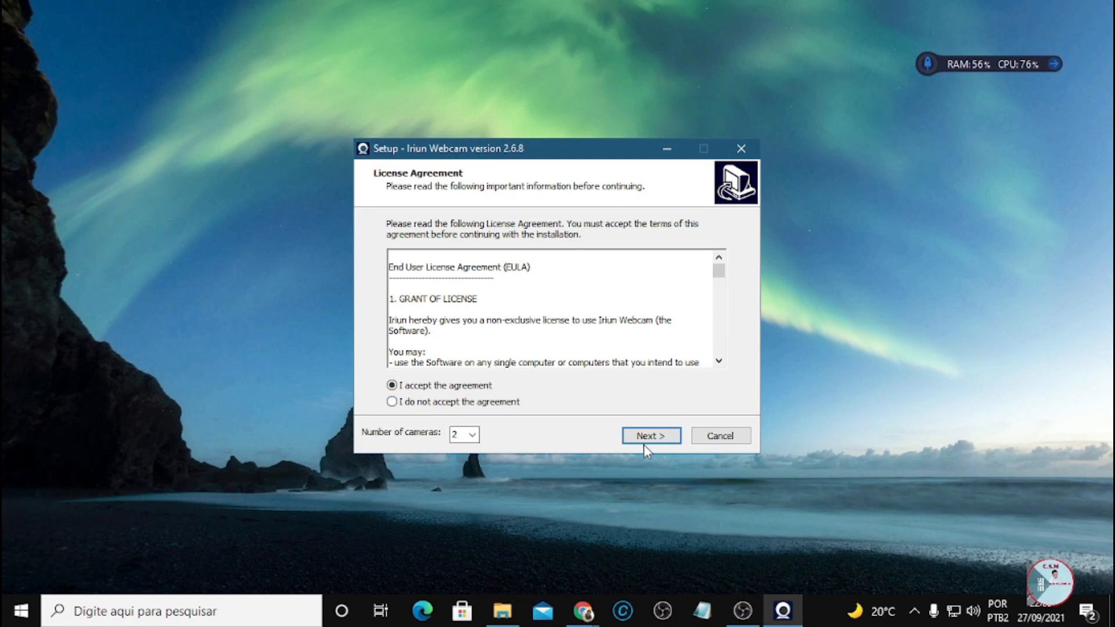
left_click(652, 437)
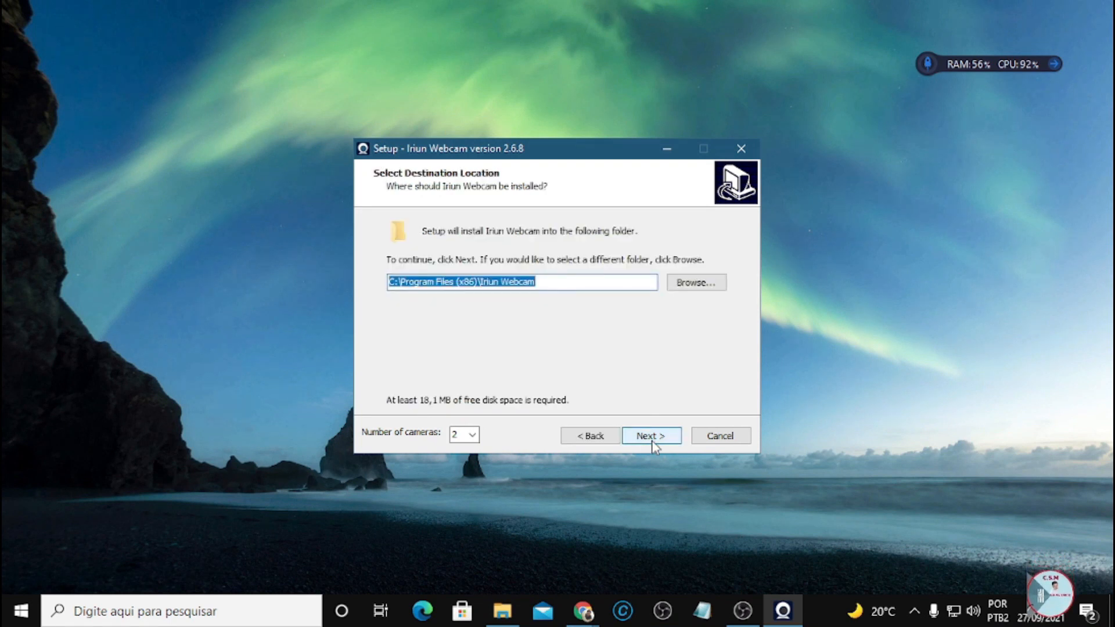
left_click(656, 437)
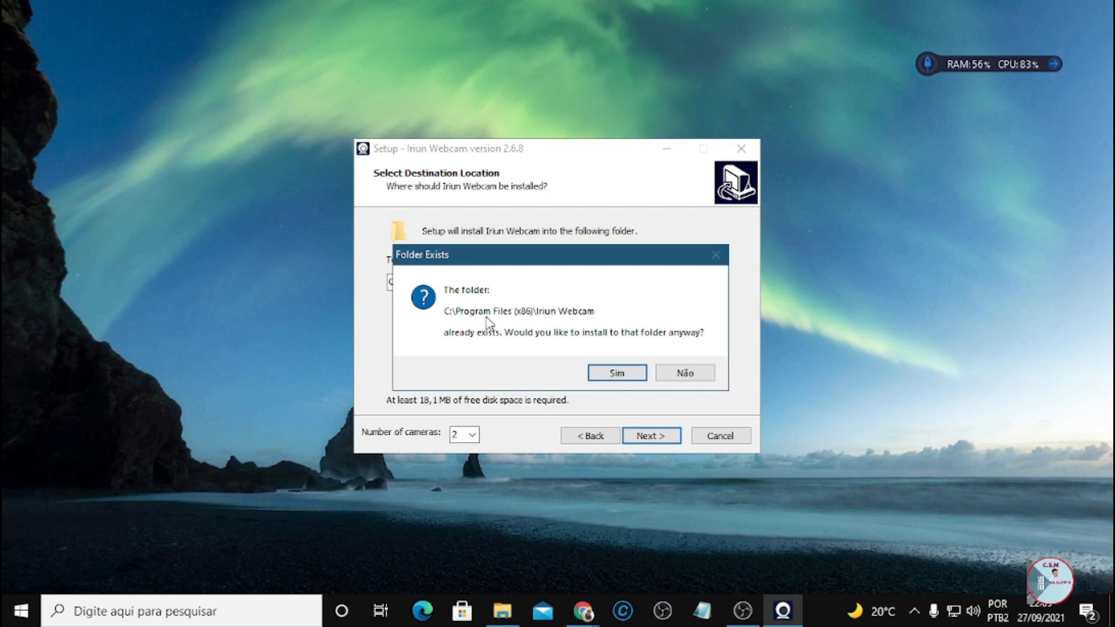
left_click(618, 374)
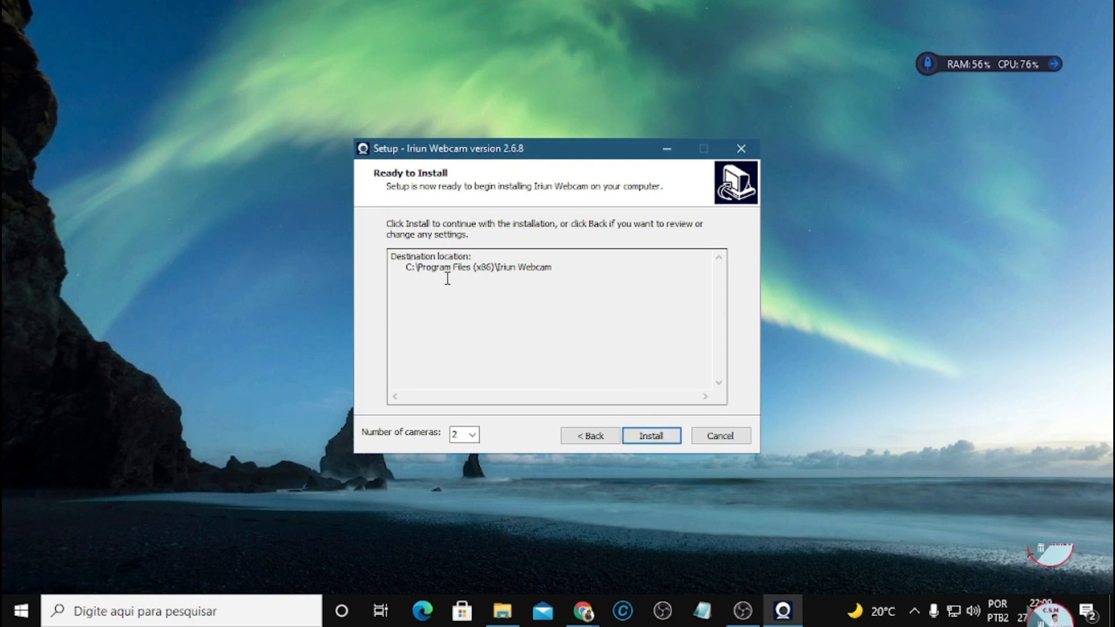
left_click(651, 440)
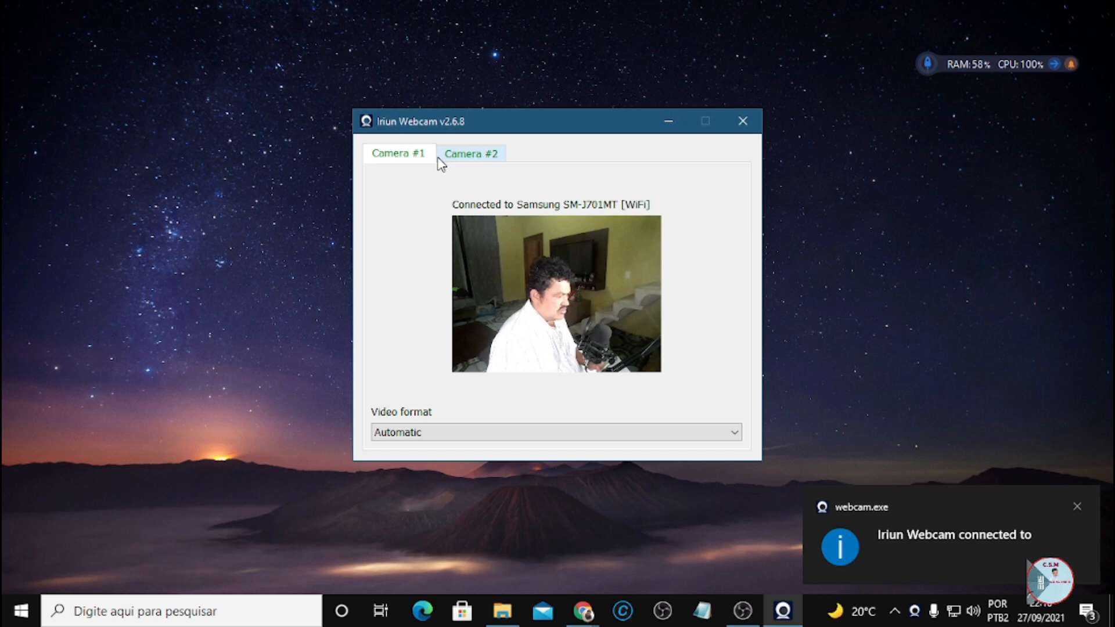
Check the phone connection pages of Camera #1 and Camera #2 in Iriun Webcam, and minimize its window
left_click(471, 155)
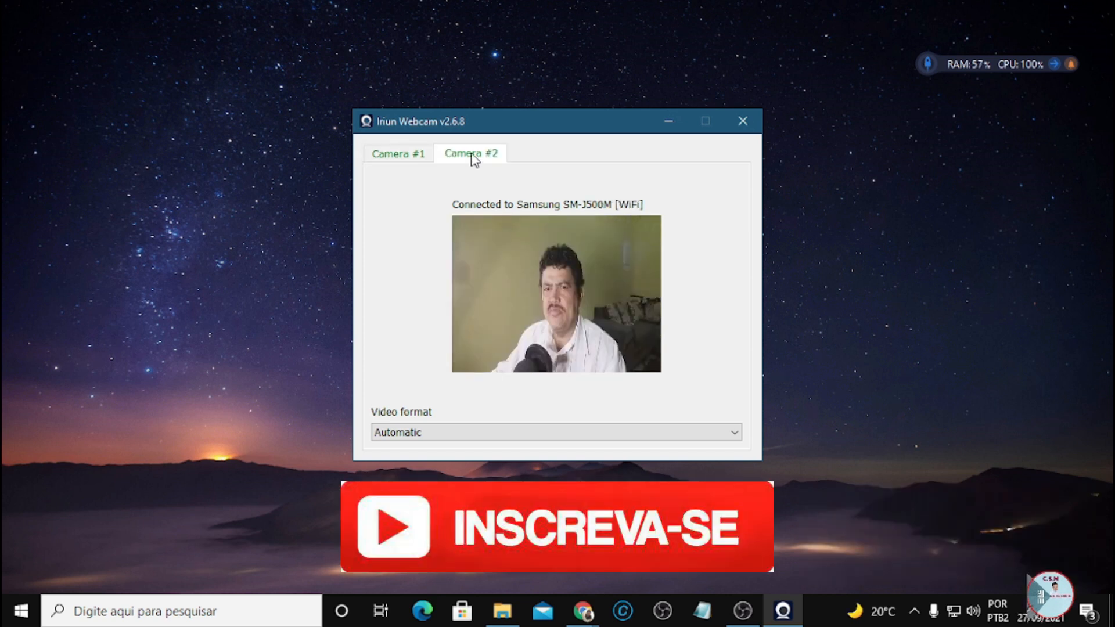
left_click(406, 158)
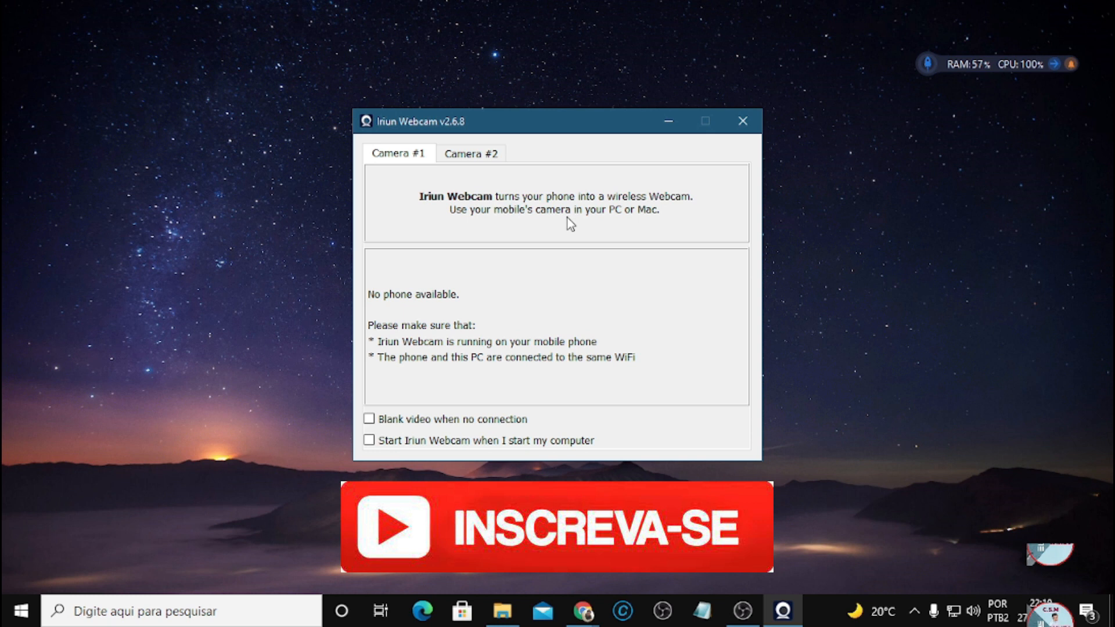
left_click(476, 157)
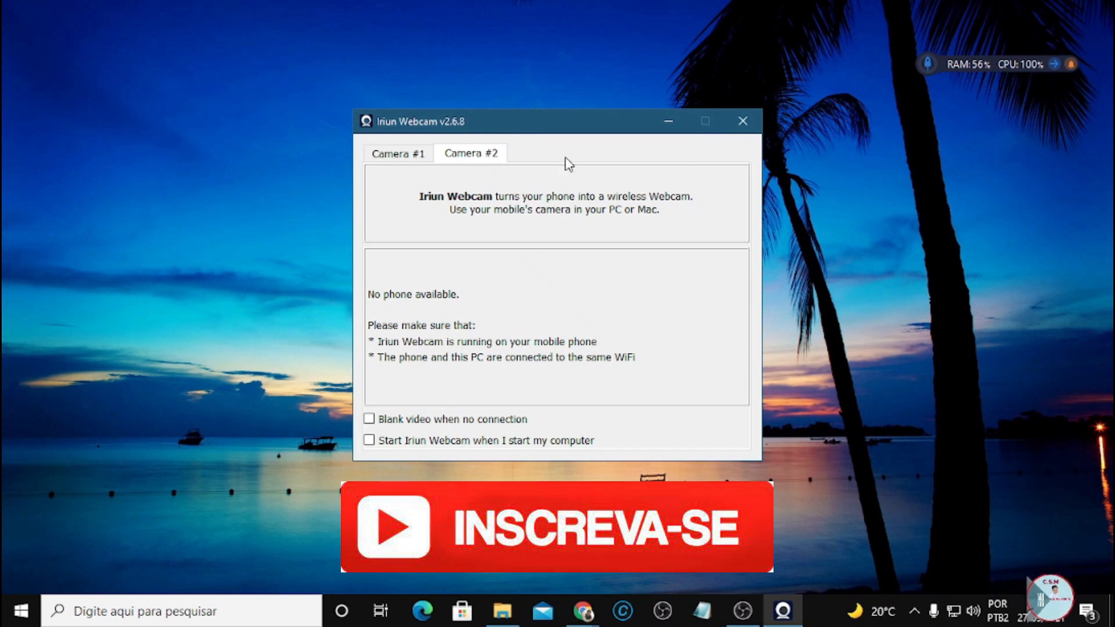
left_click(668, 120)
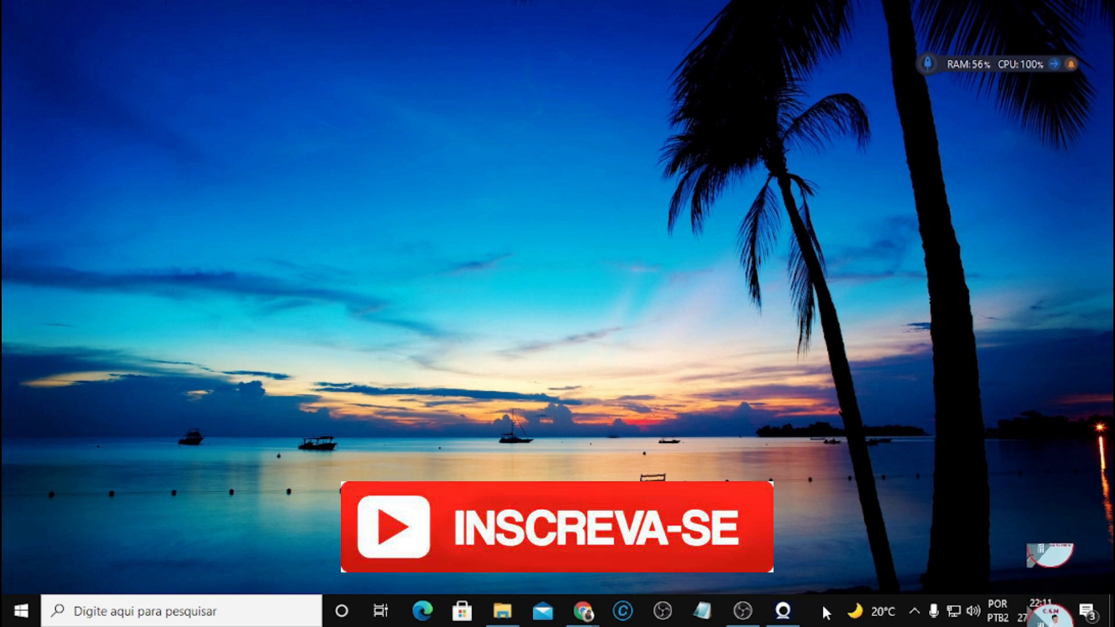
Switch to OBS Studio and turn on studio mode, leaving the existing scenes as they are
mouse_move(753, 615)
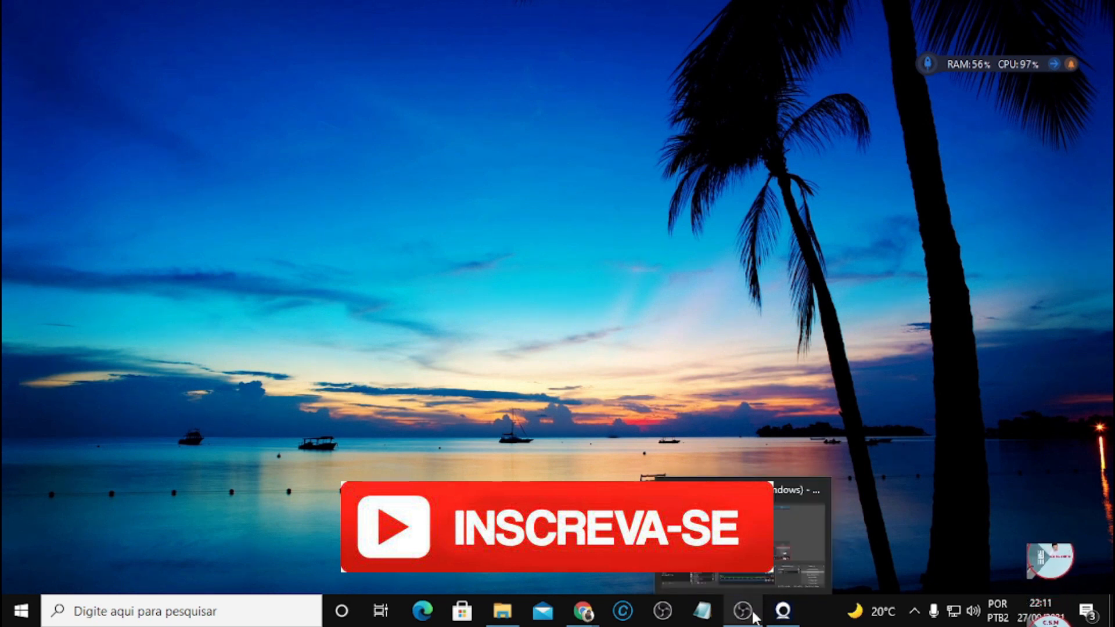
left_click(746, 618)
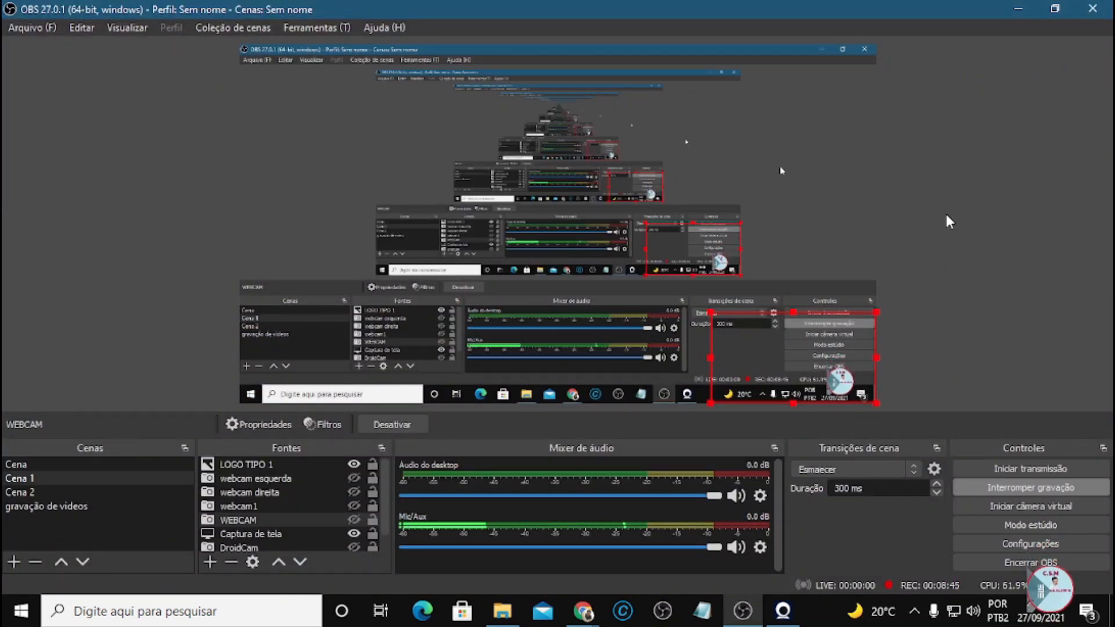
left_click(1028, 525)
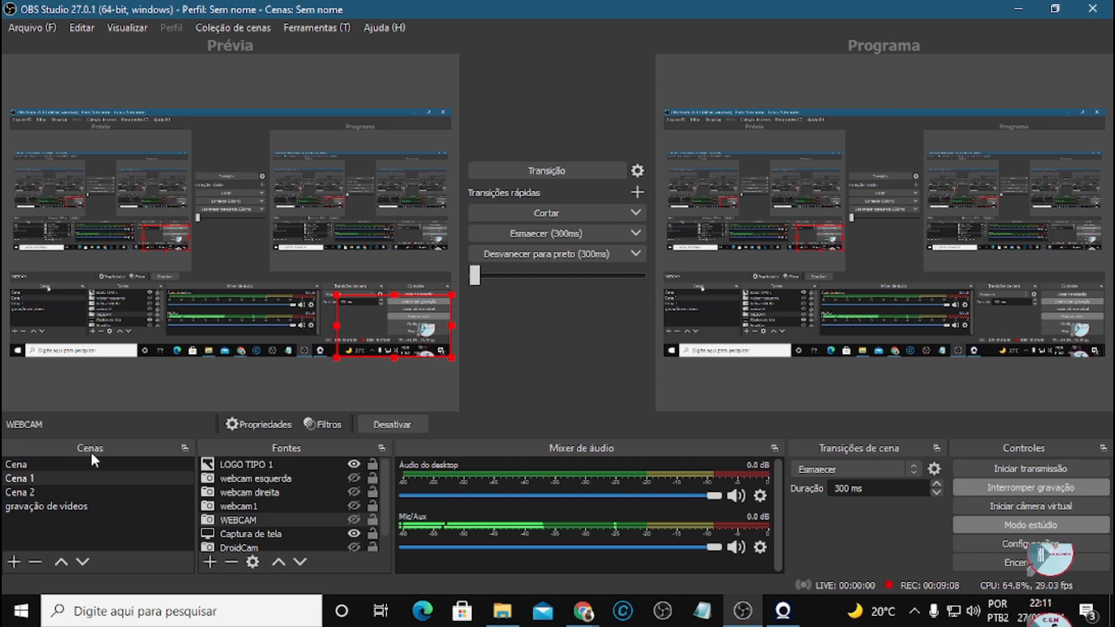
left_click(14, 562)
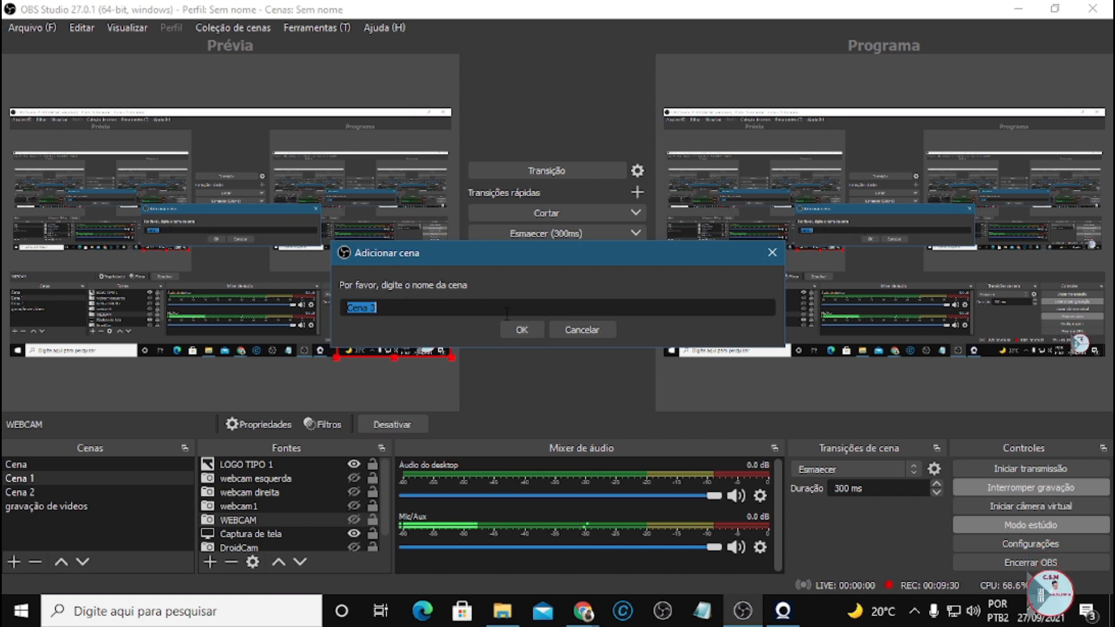
left_click(592, 330)
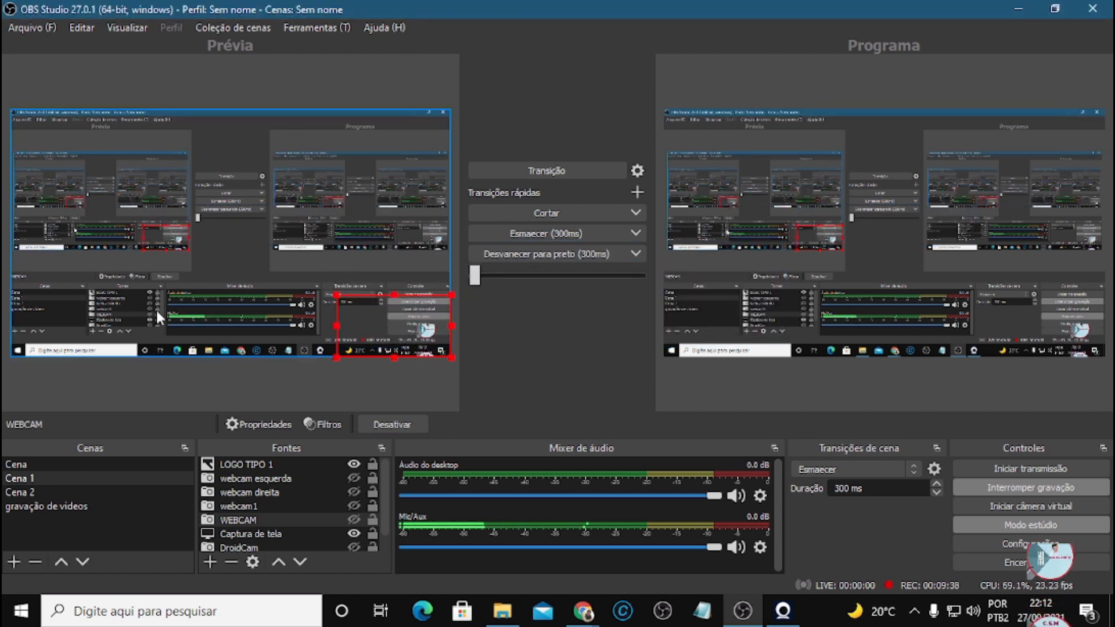
Add a new video capture device source named "webcam direita 1" to the scene Cena 1
left_click(212, 560)
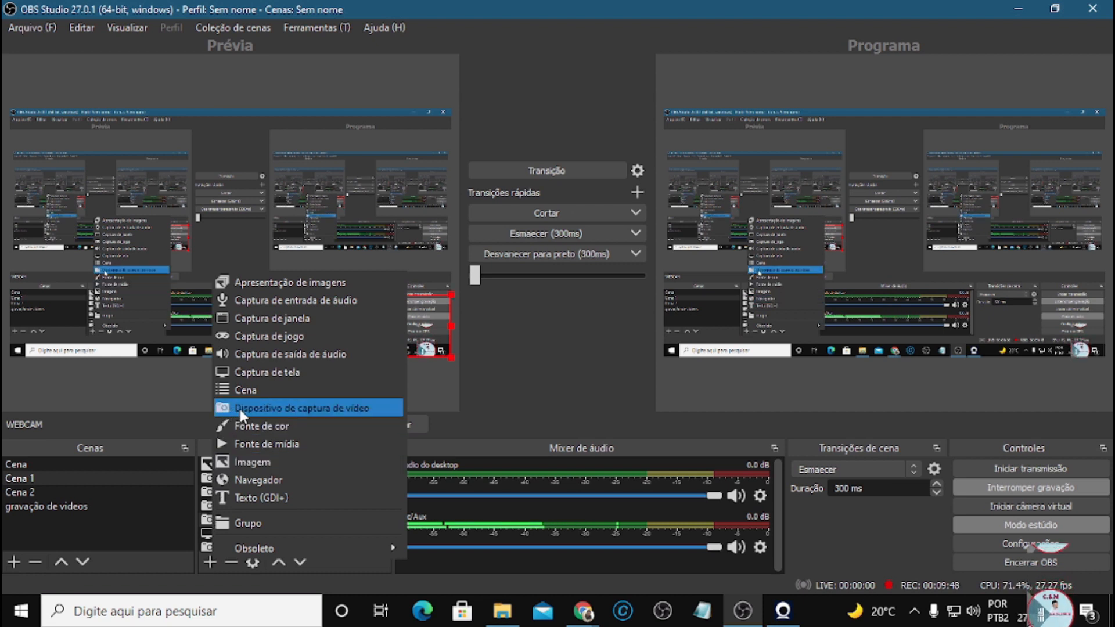
left_click(333, 409)
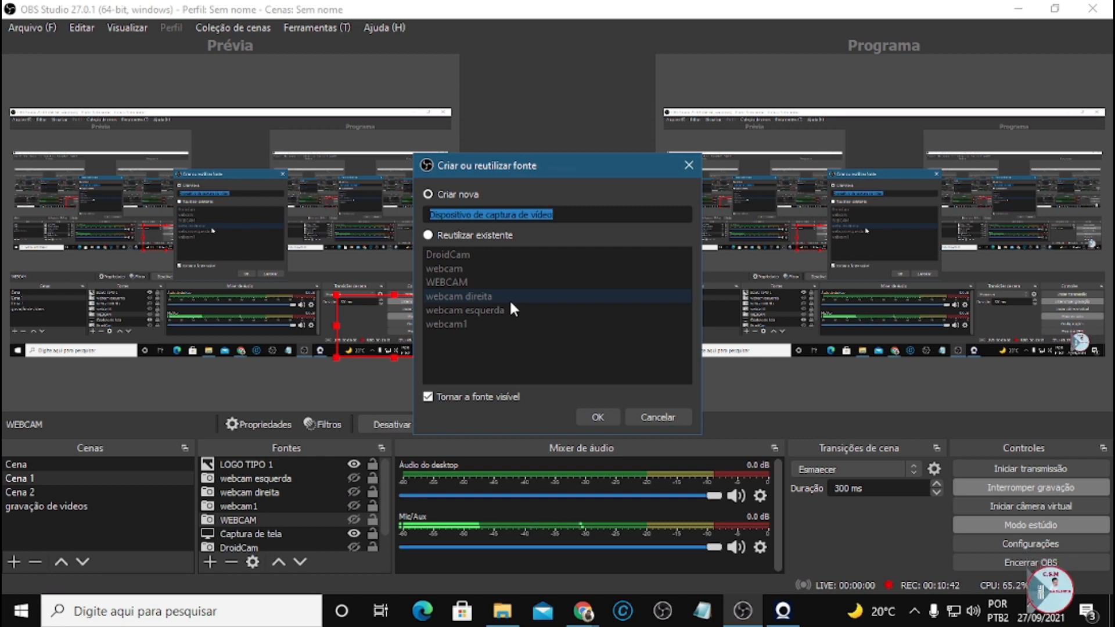
type("web")
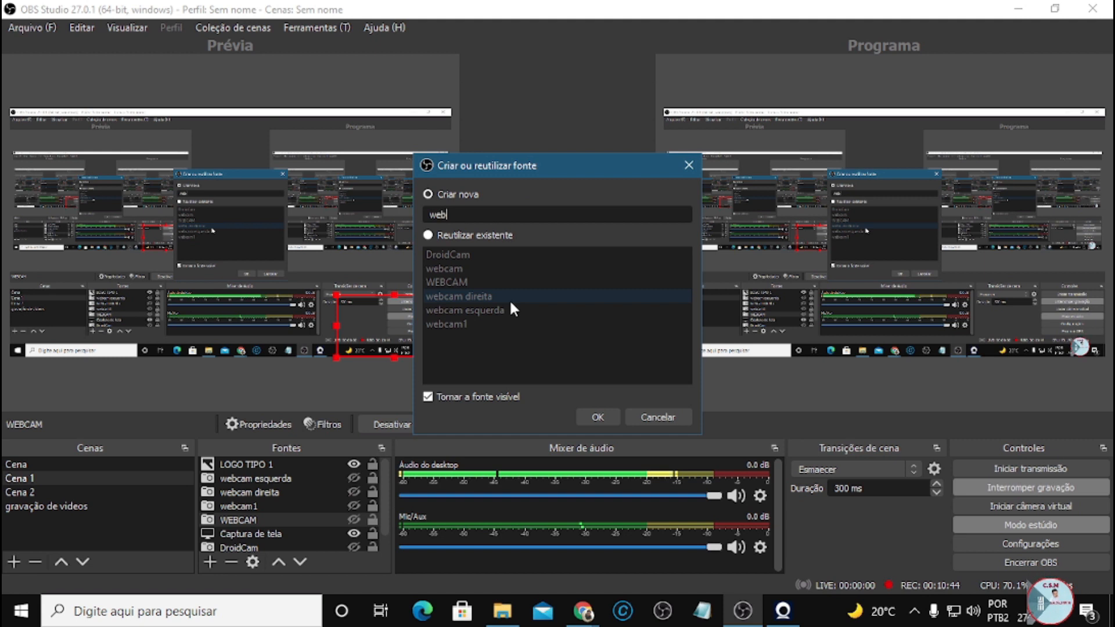
type("cam d")
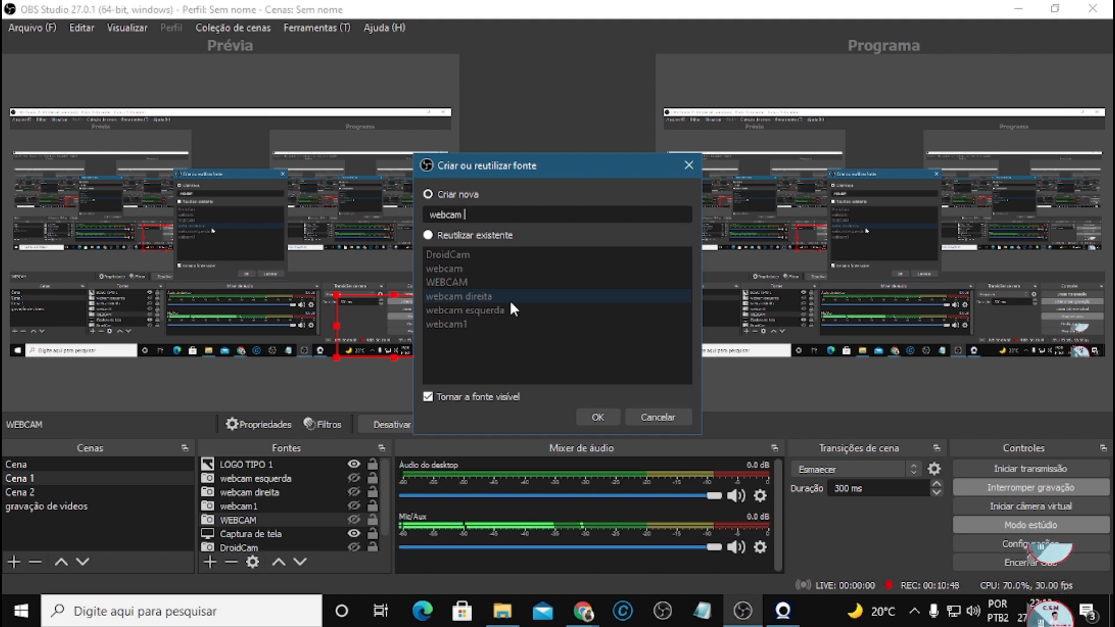
type("r")
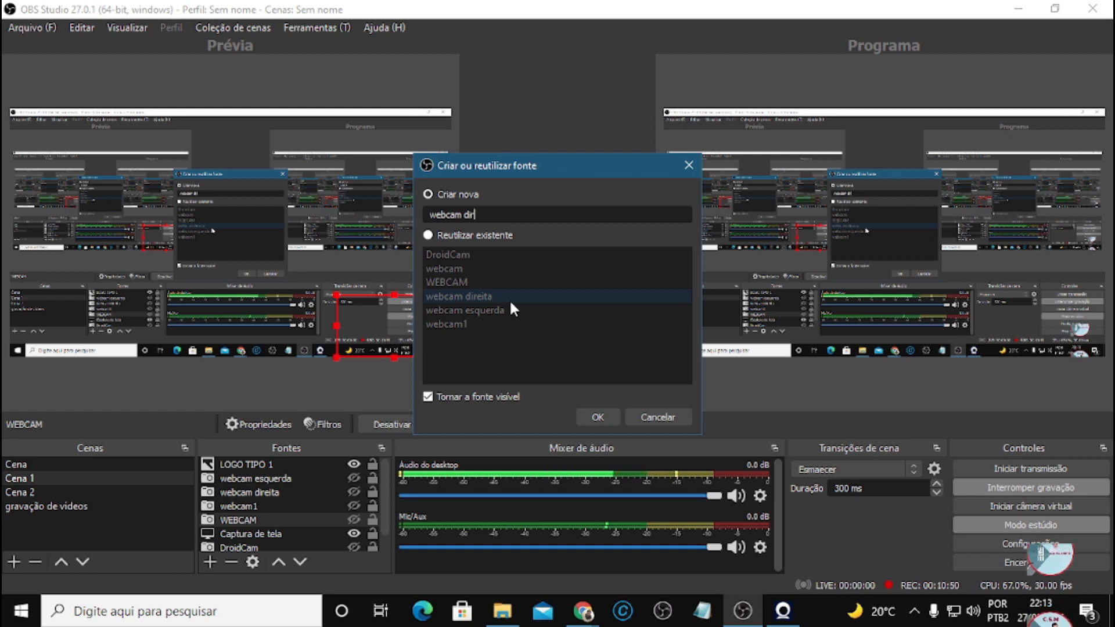
type("eita 1")
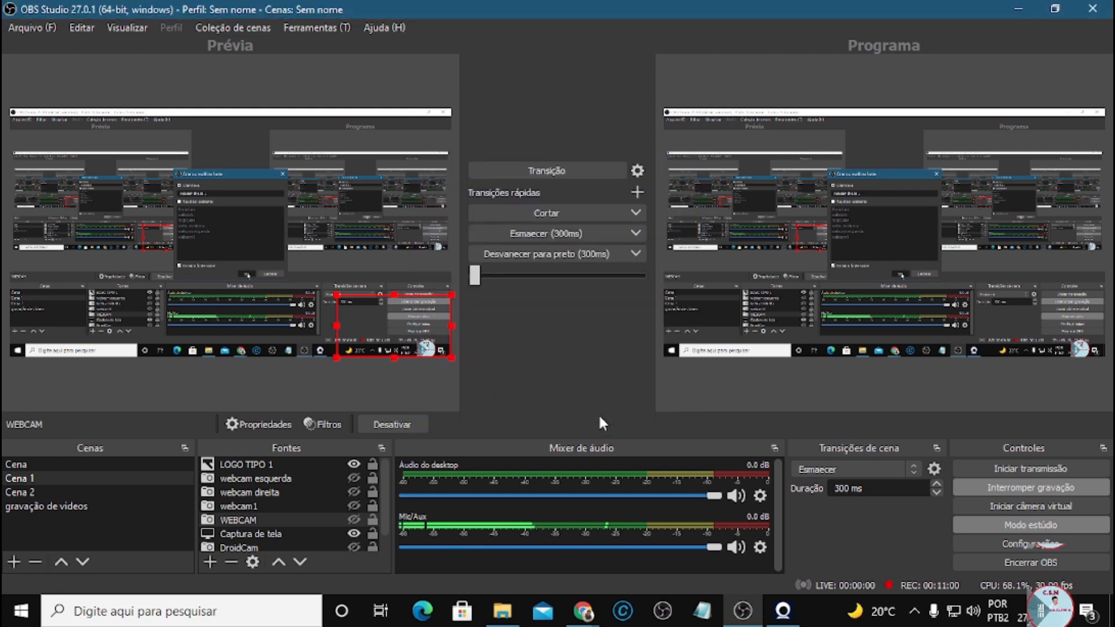
left_click(598, 415)
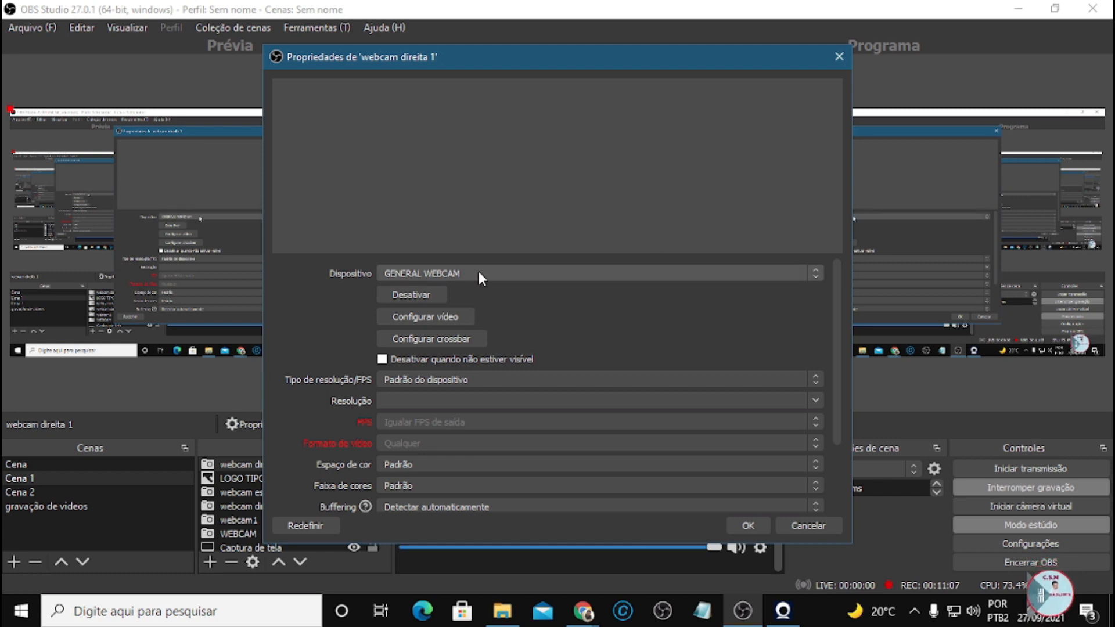
Set the capture device of the "webcam direita 1" source to Iriun Webcam and accept its properties
left_click(497, 278)
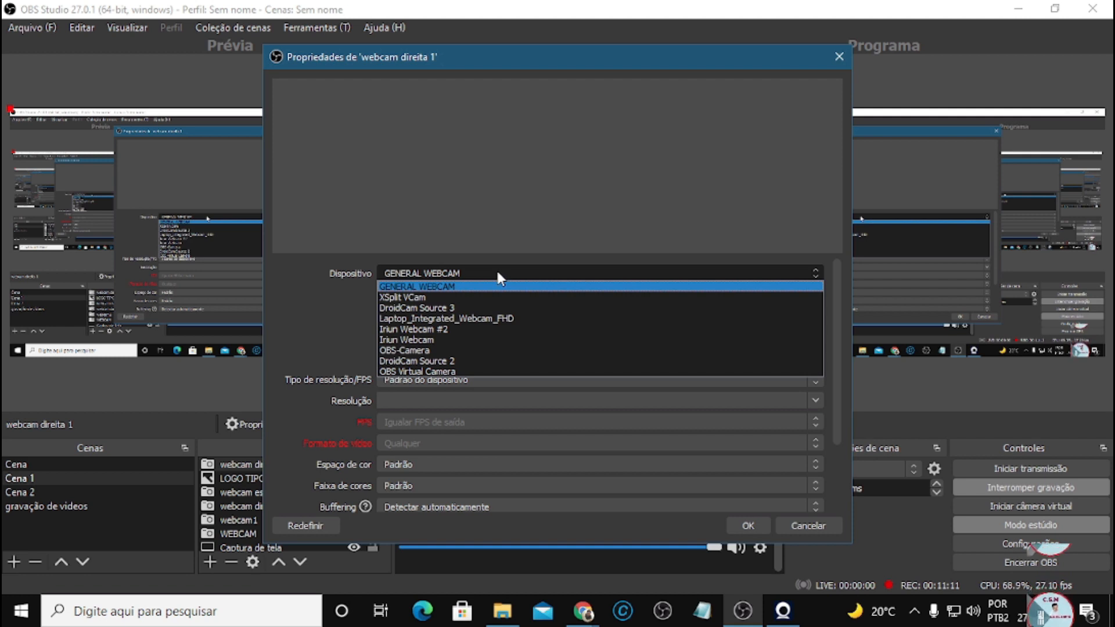
left_click(407, 340)
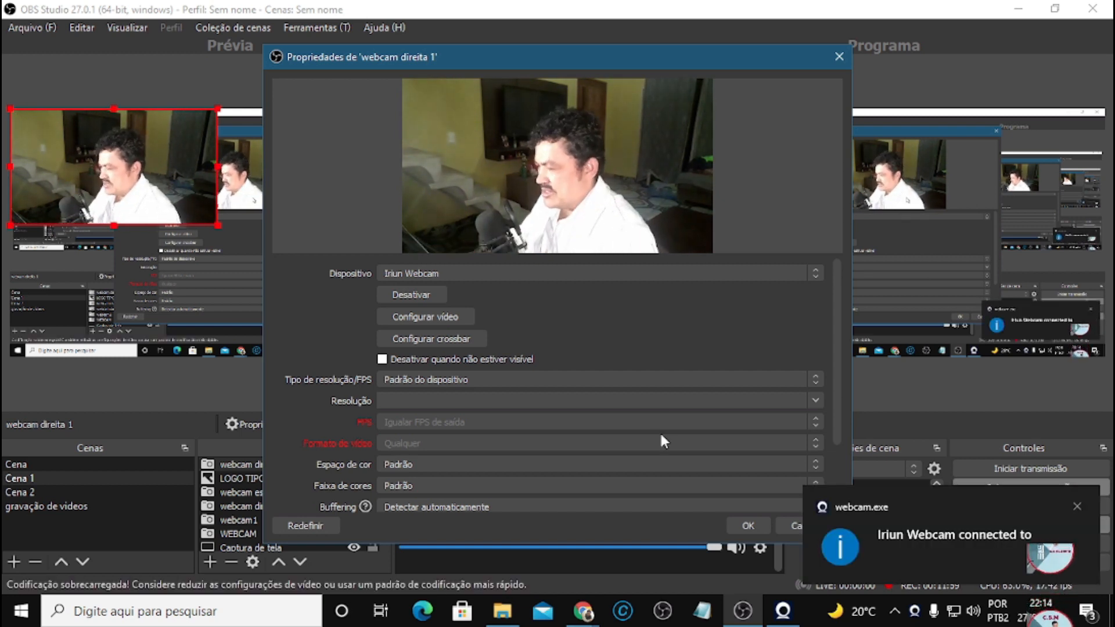
left_click(749, 526)
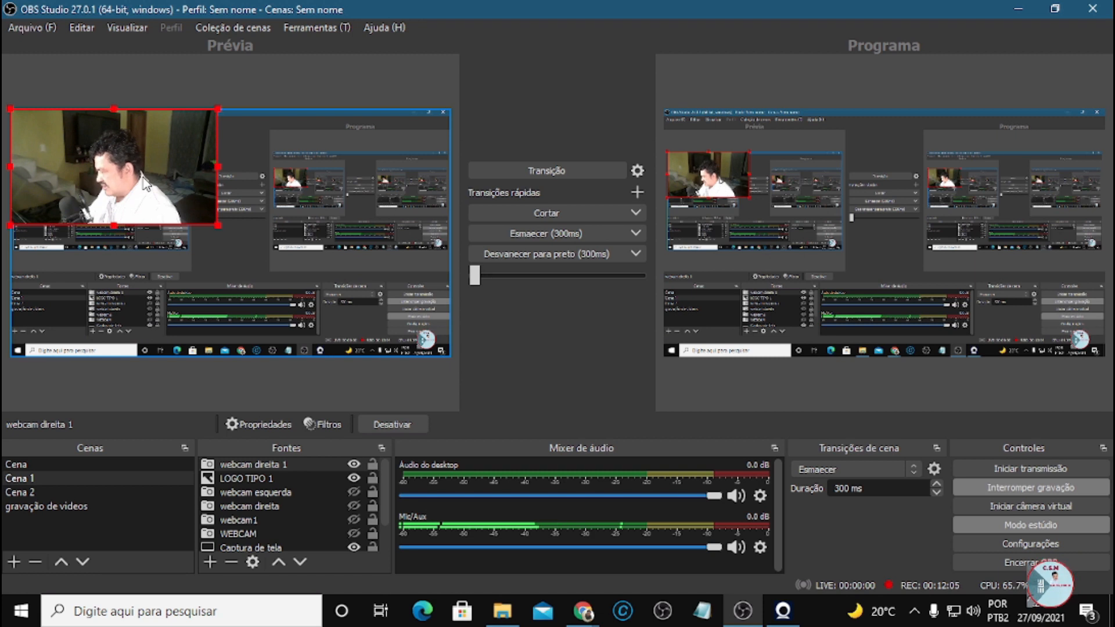
Fit the "webcam direita 1" source to the whole screen in the preview and deselect it
right_click(140, 178)
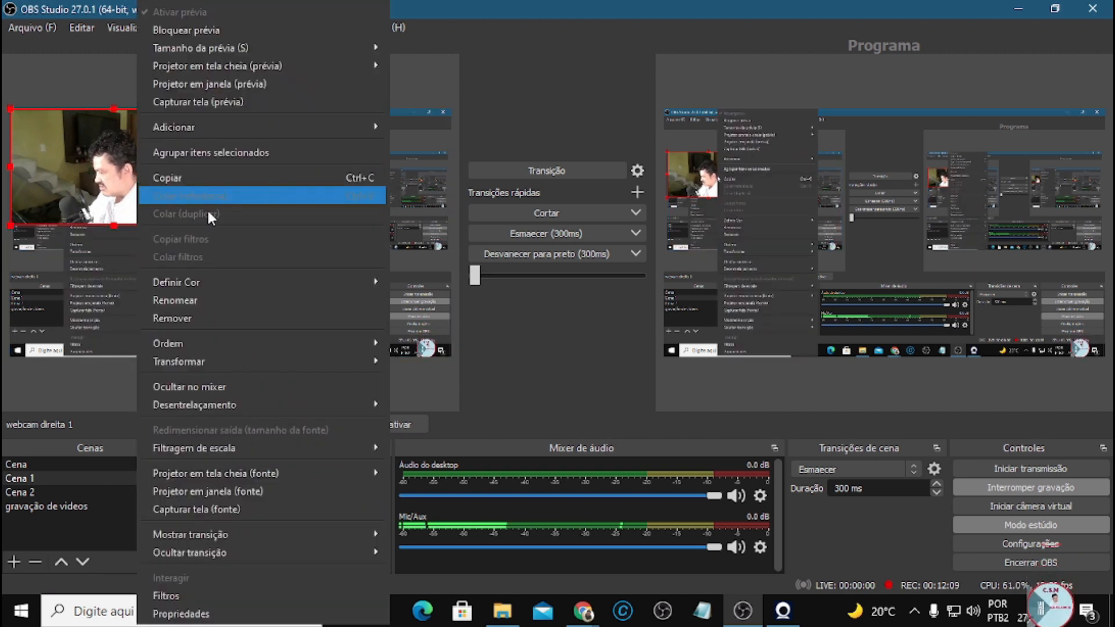
mouse_move(233, 363)
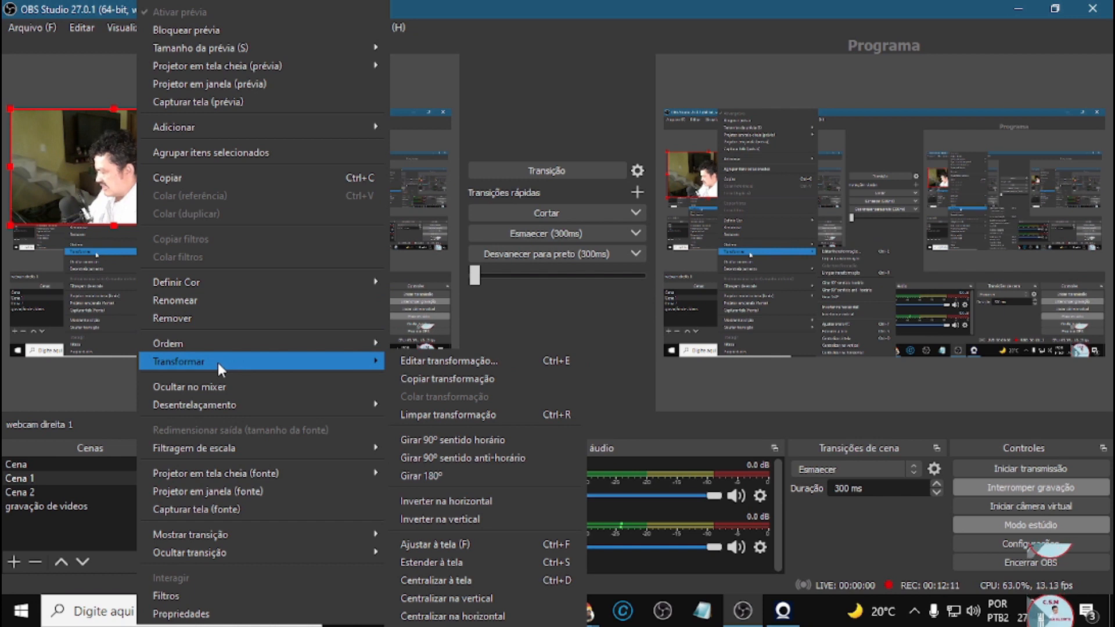
left_click(484, 545)
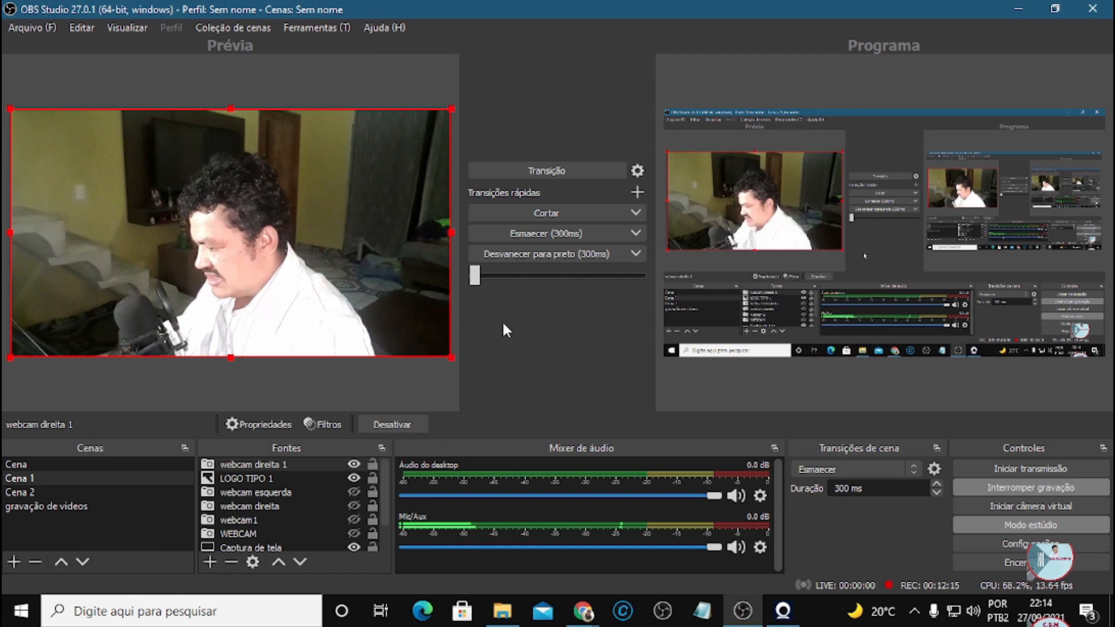
left_click(406, 394)
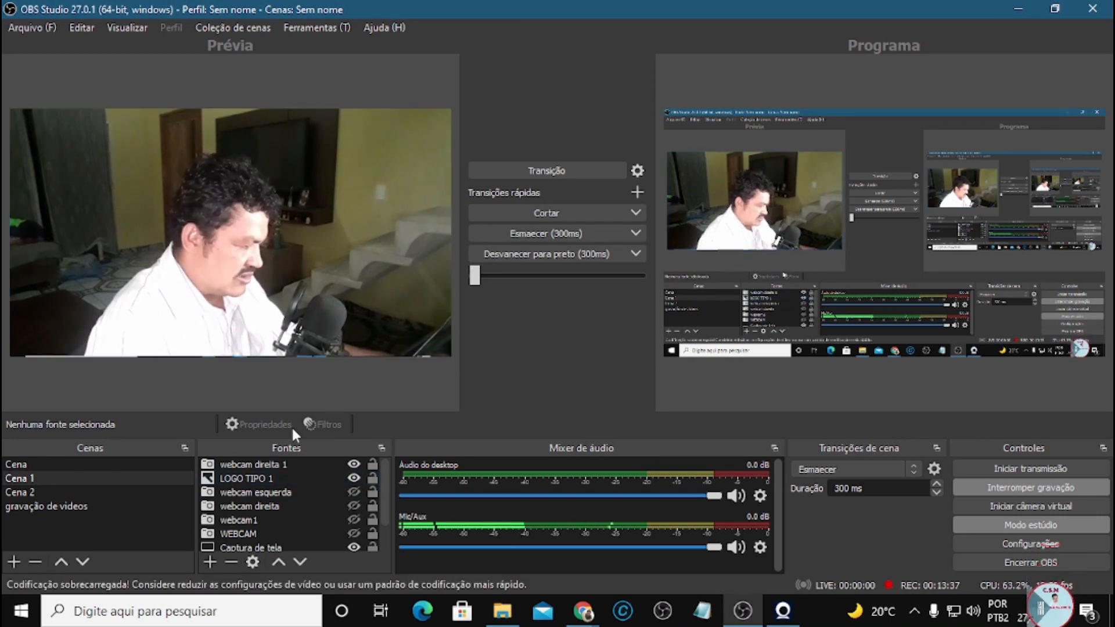
Move the LOGO TIPO 1 source above "webcam direita 1" in the source order of Cena 1
left_click(242, 475)
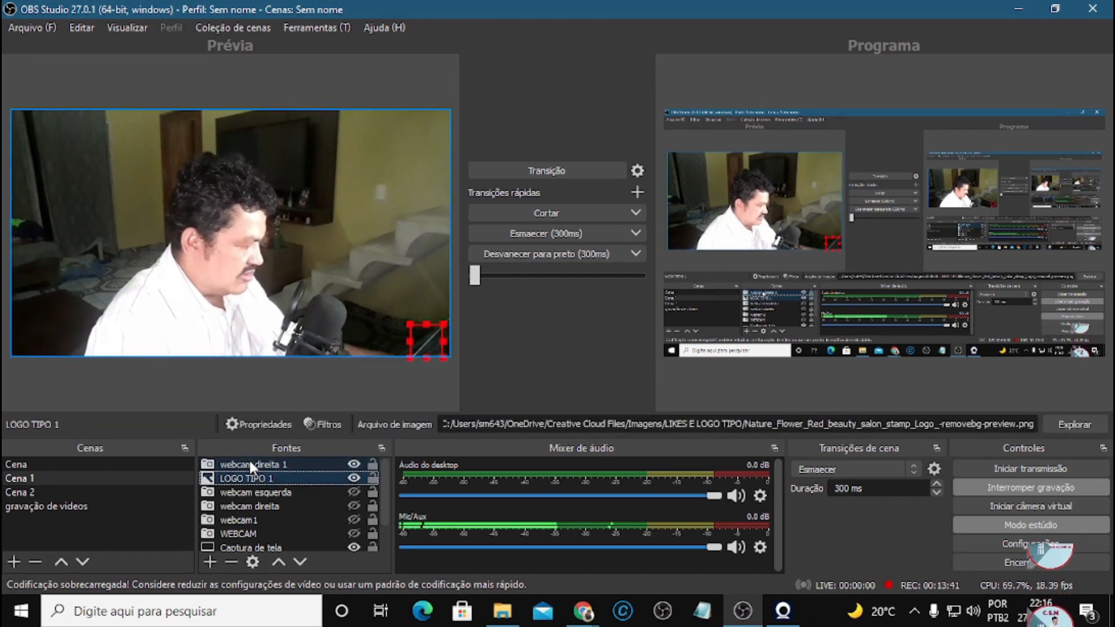
left_click_drag(248, 476, 248, 462)
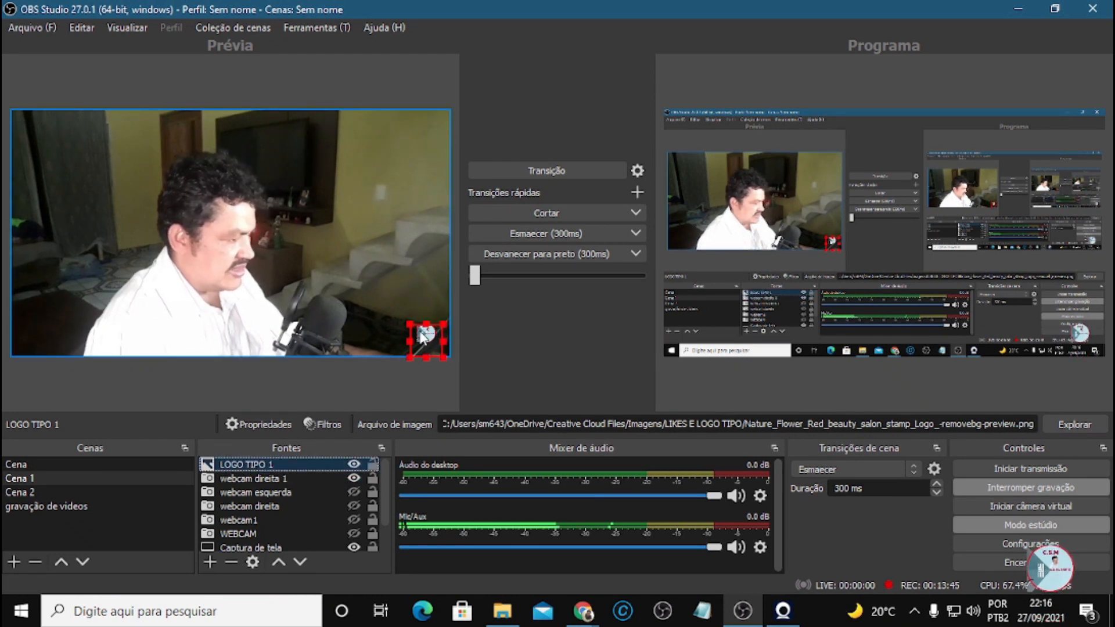
left_click(406, 273)
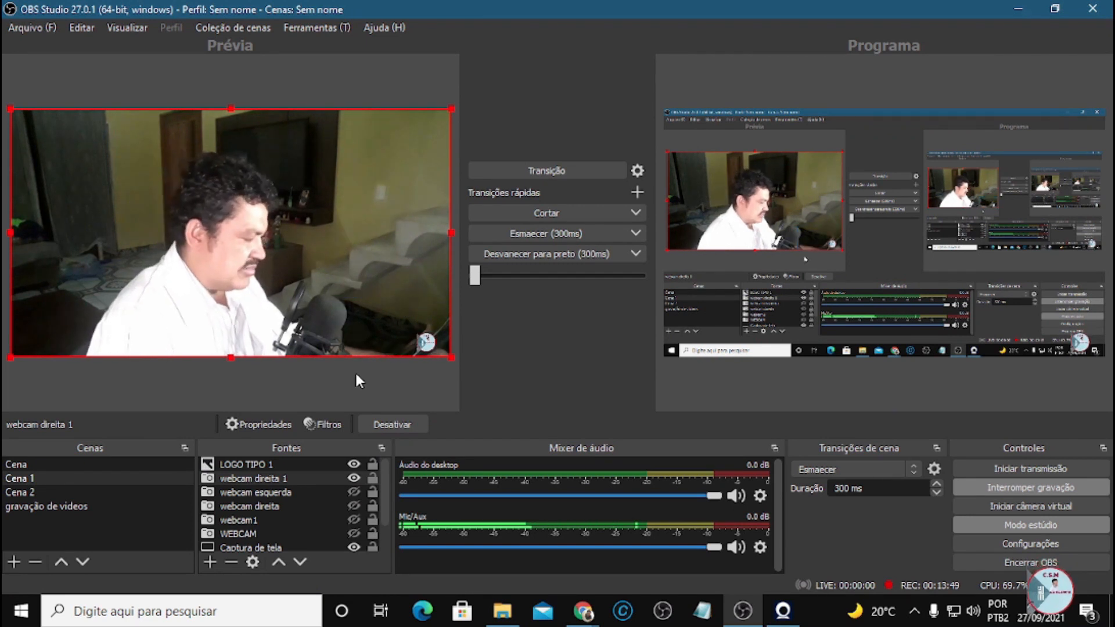
Move the LOGO TIPO 1 source one position down in the source order and back up above "webcam direita 1"
right_click(283, 463)
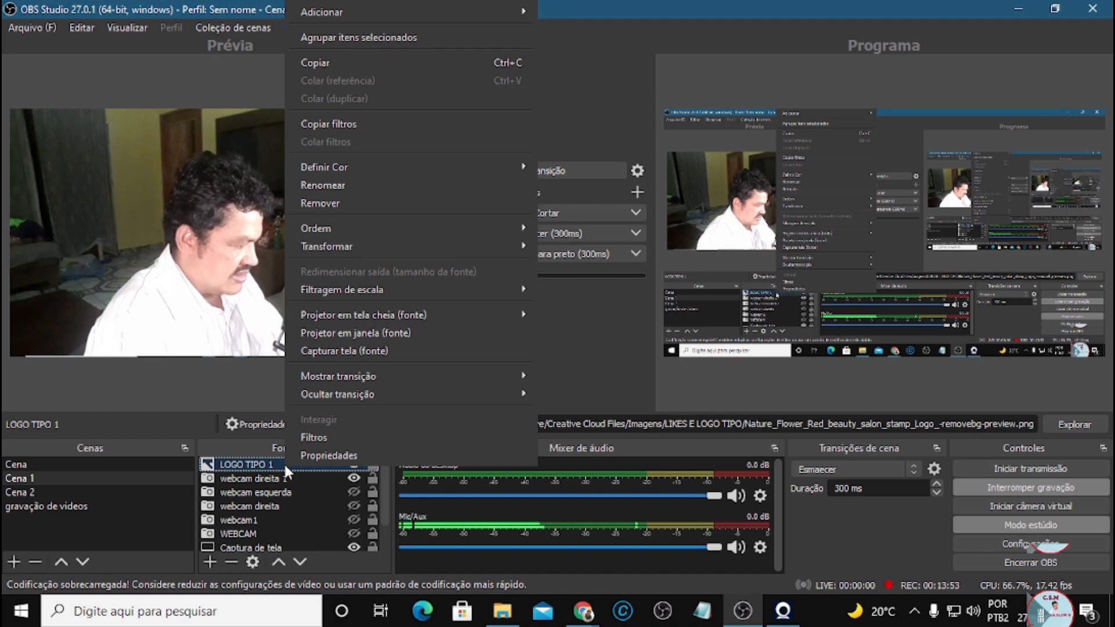
mouse_move(325, 234)
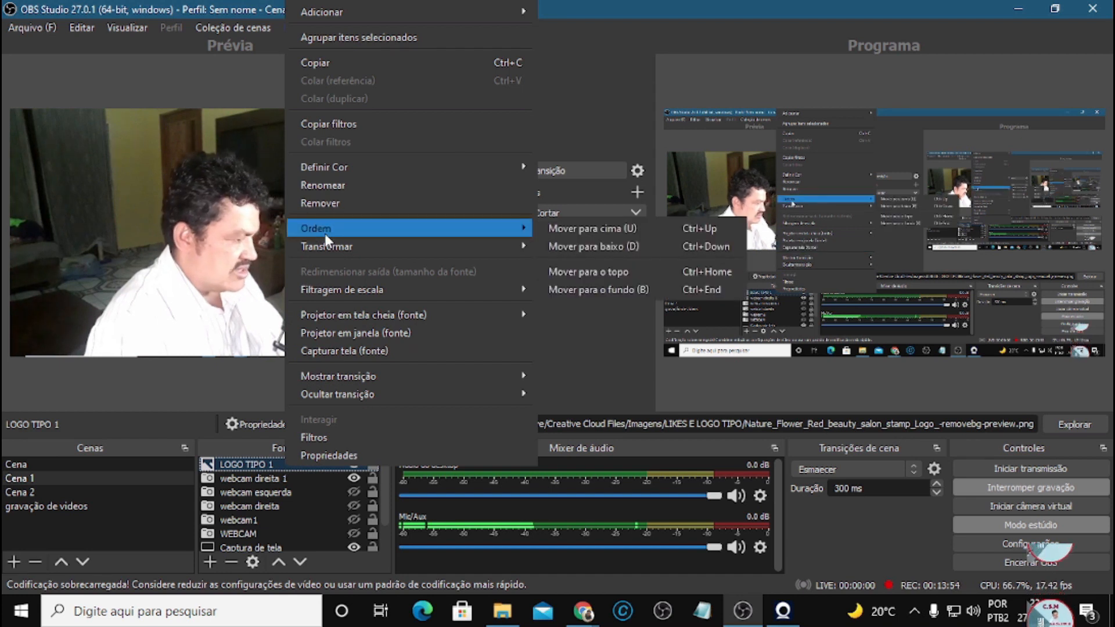
left_click(593, 246)
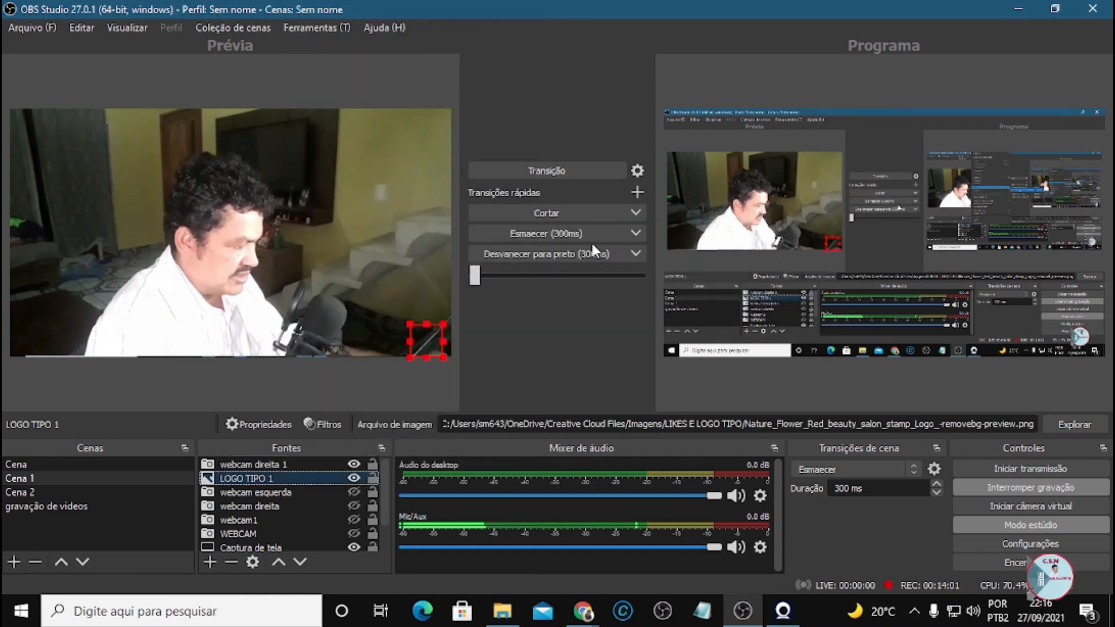
right_click(264, 474)
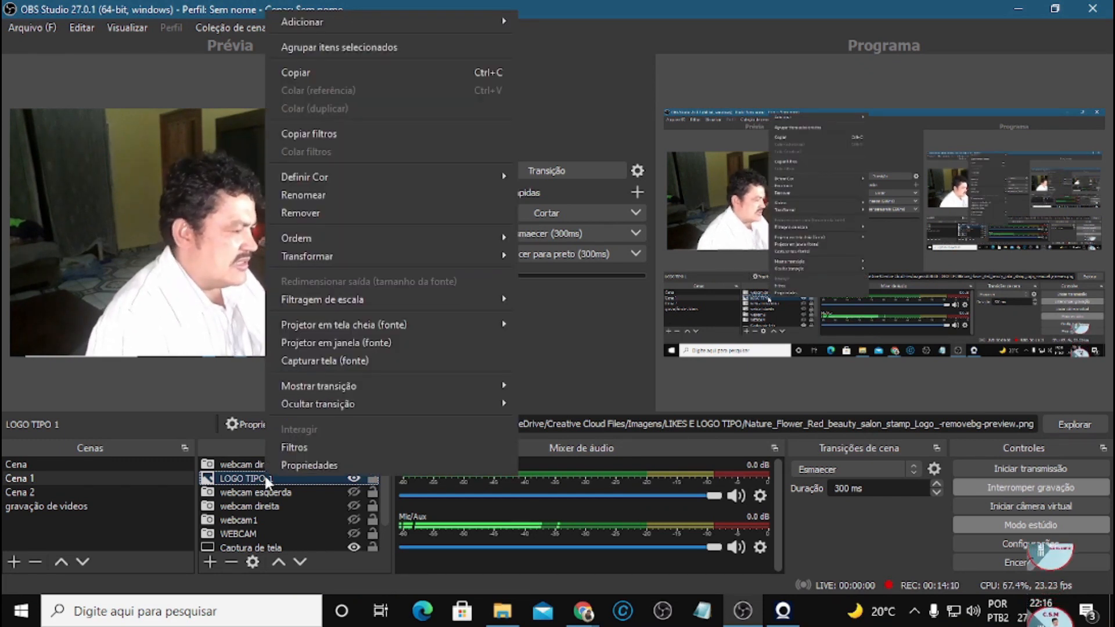
mouse_move(305, 238)
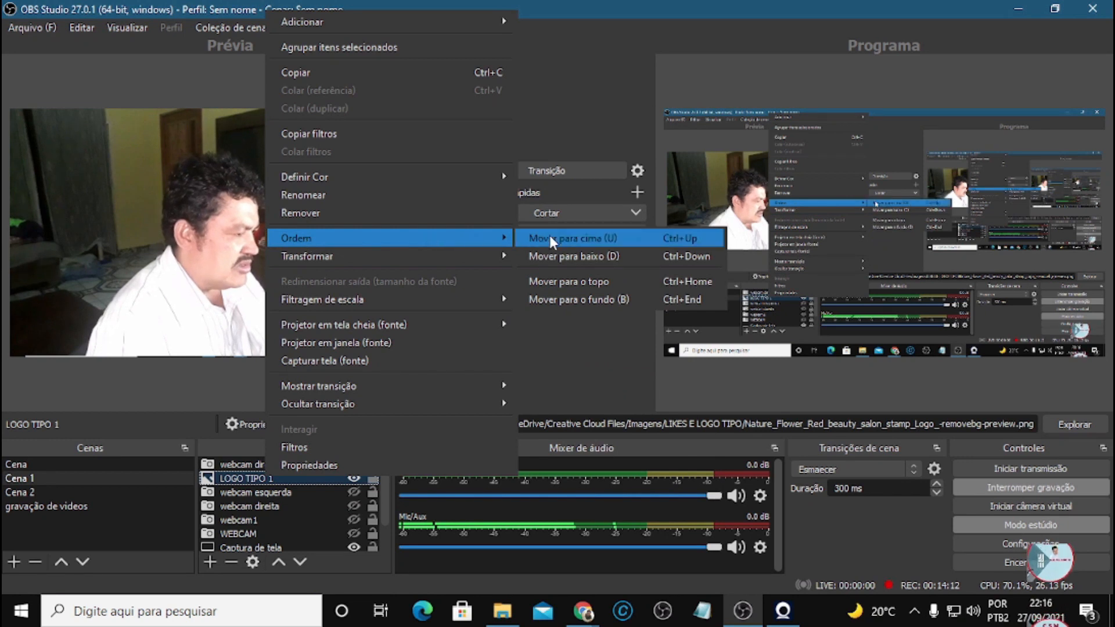
left_click(579, 239)
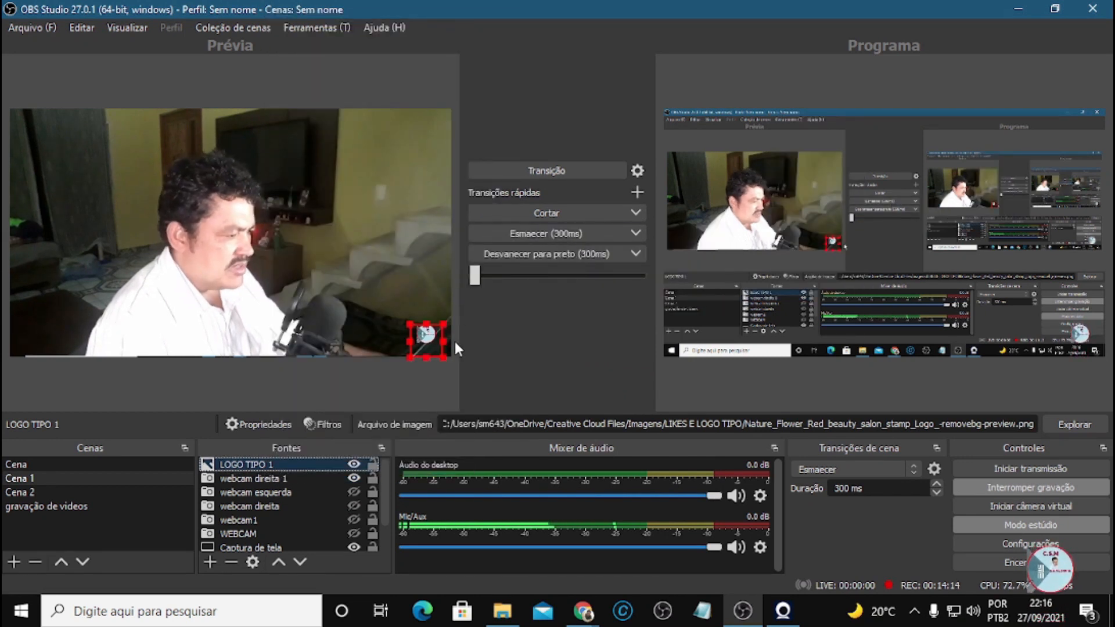
left_click(416, 296)
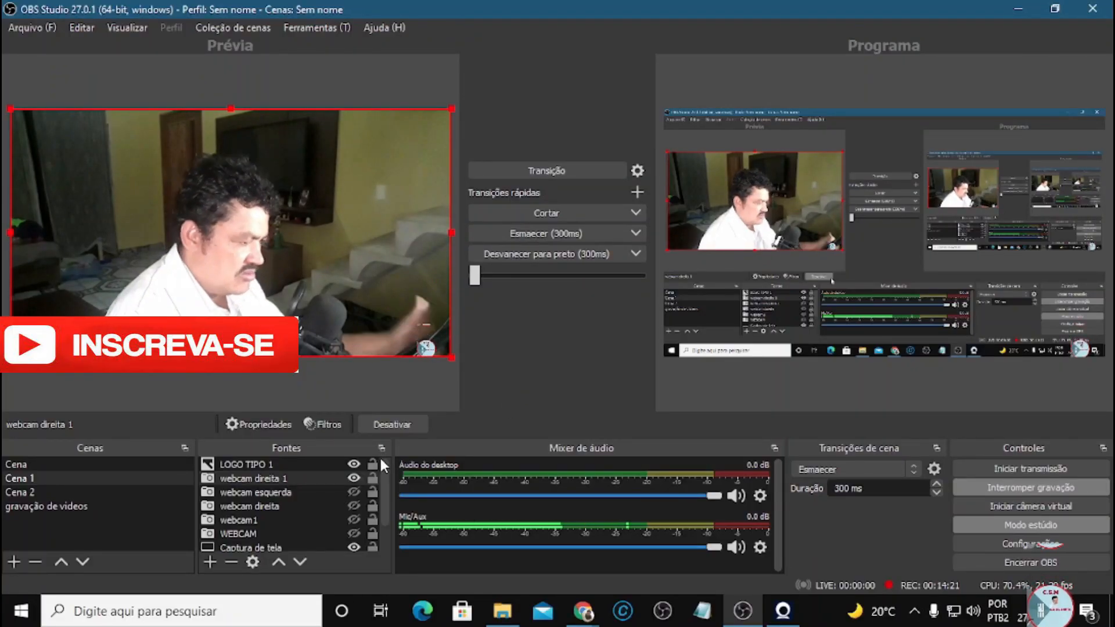
Hide the "webcam direita 1" source and add a new video capture device source named "webcam esquerda 2"
left_click(353, 474)
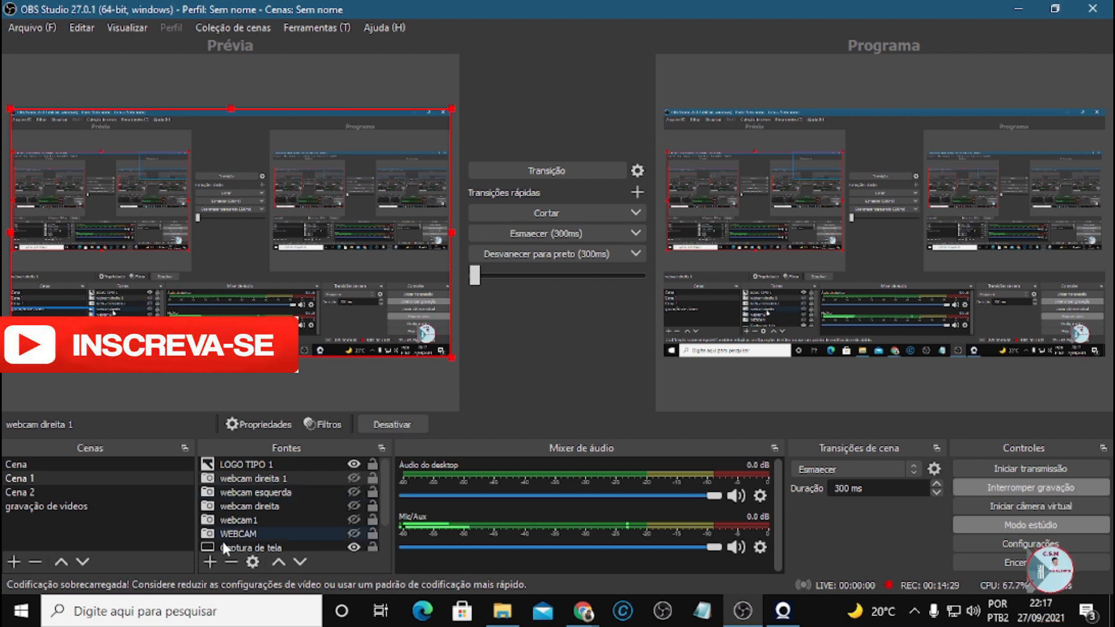
left_click(210, 562)
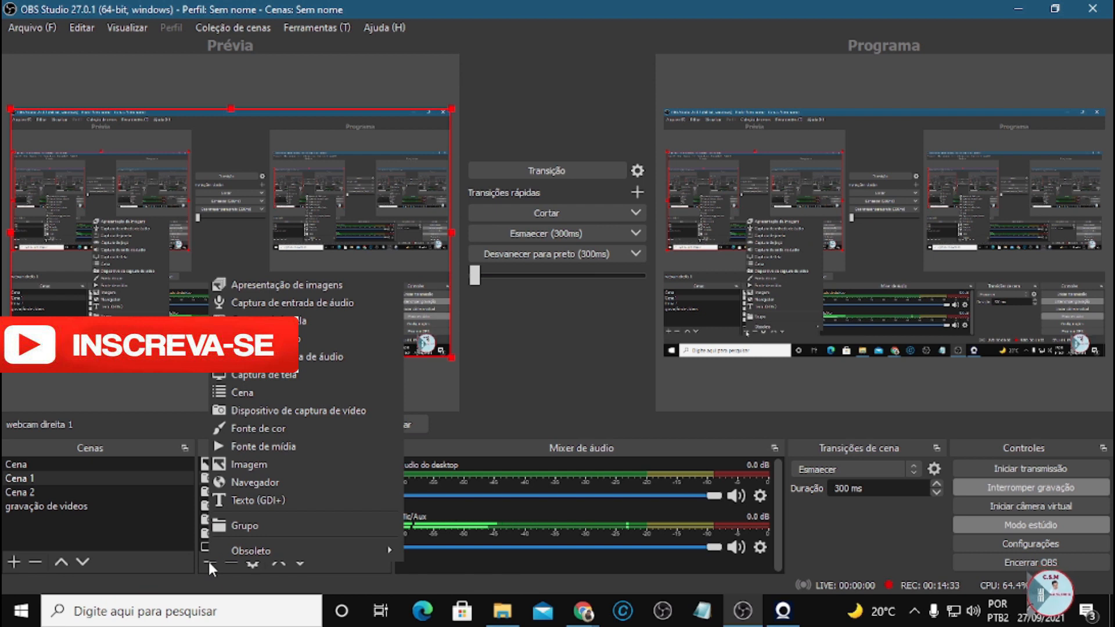
left_click(280, 410)
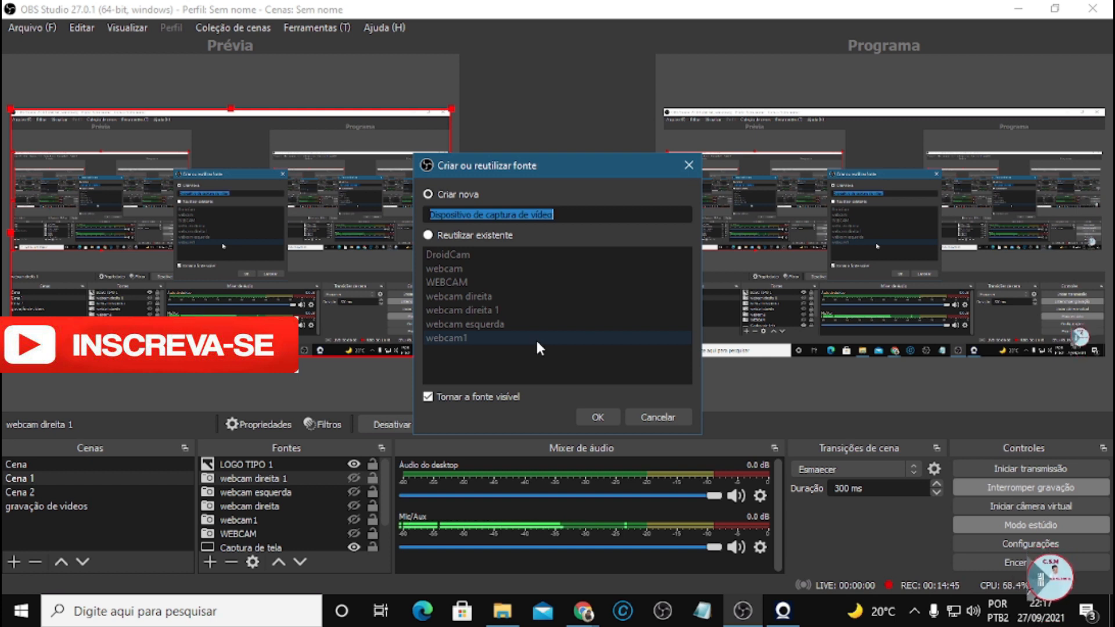
type("webcam esquer")
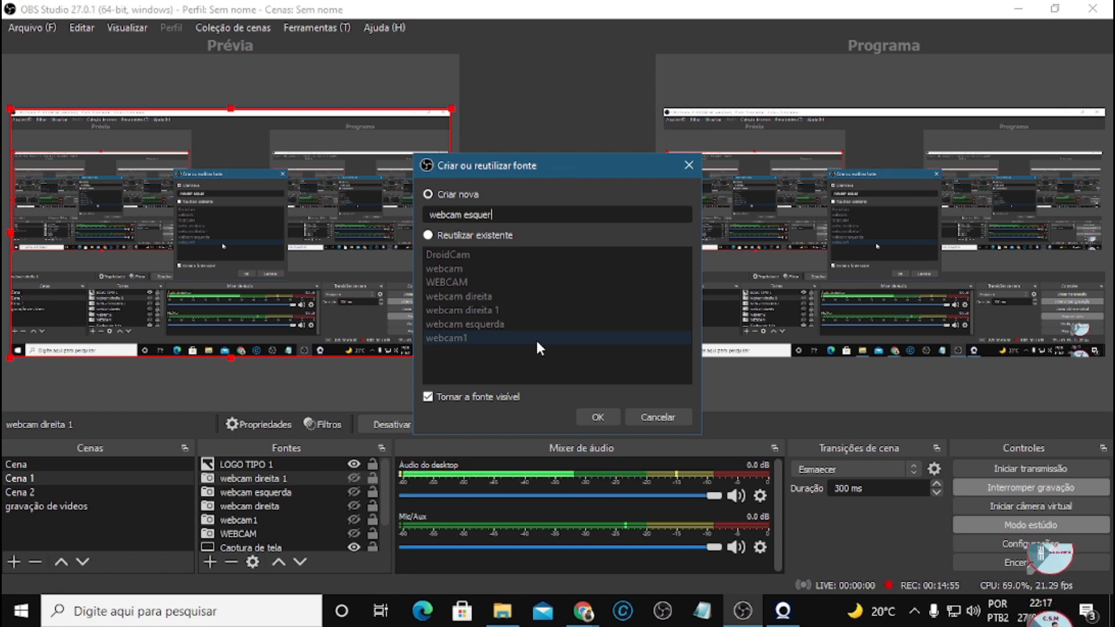
type("da ")
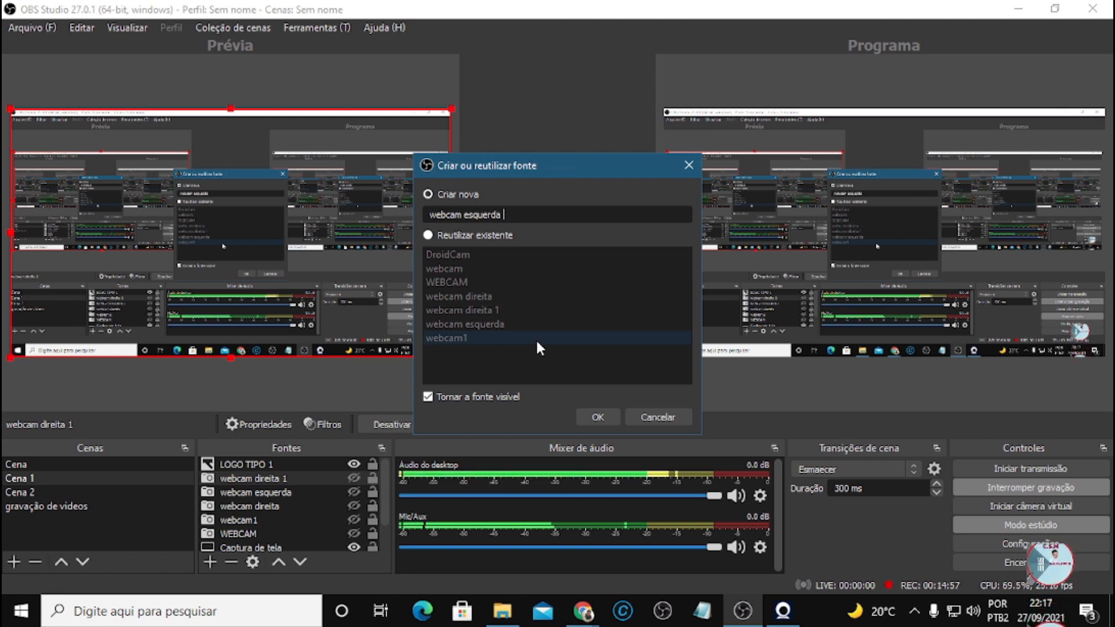
type("2")
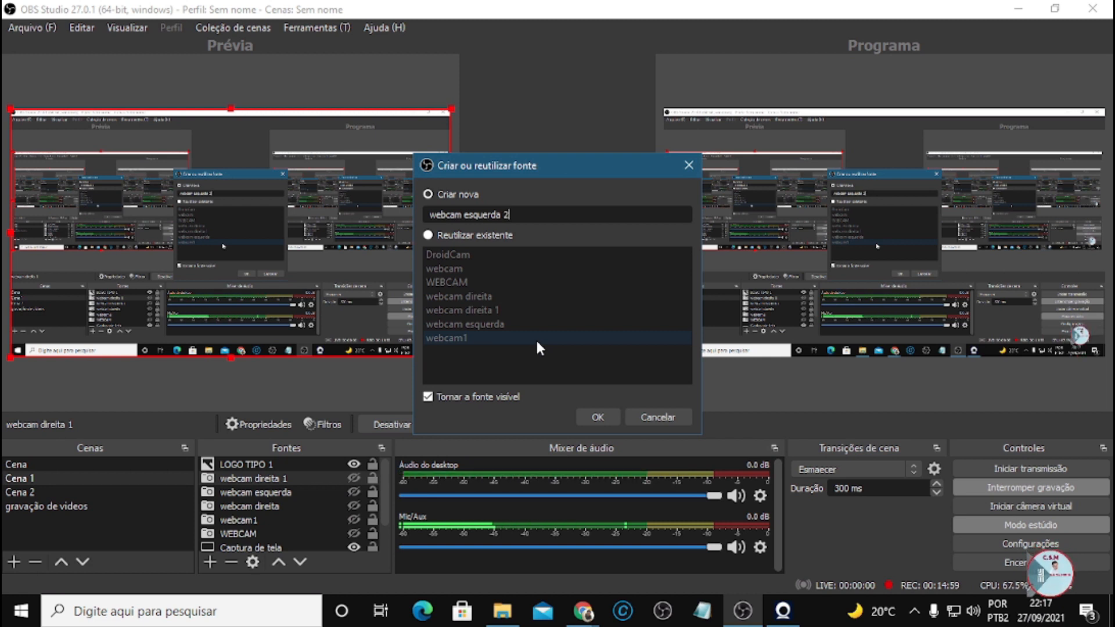
left_click(601, 415)
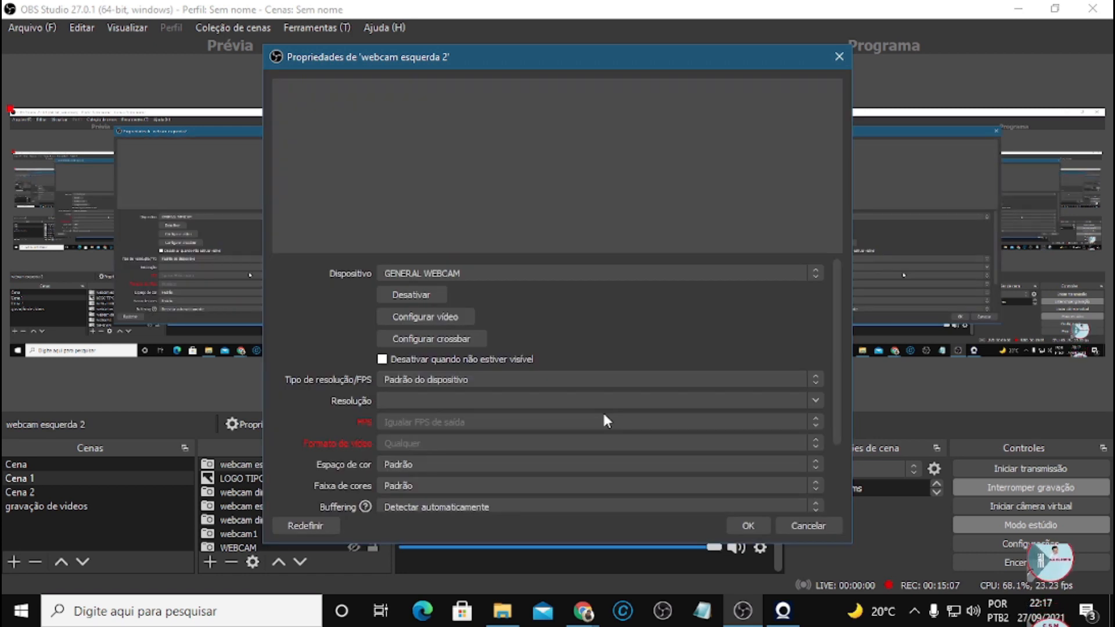
Set the capture device of the "webcam esquerda 2" source to Iriun Webcam #2 and accept its properties
left_click(562, 274)
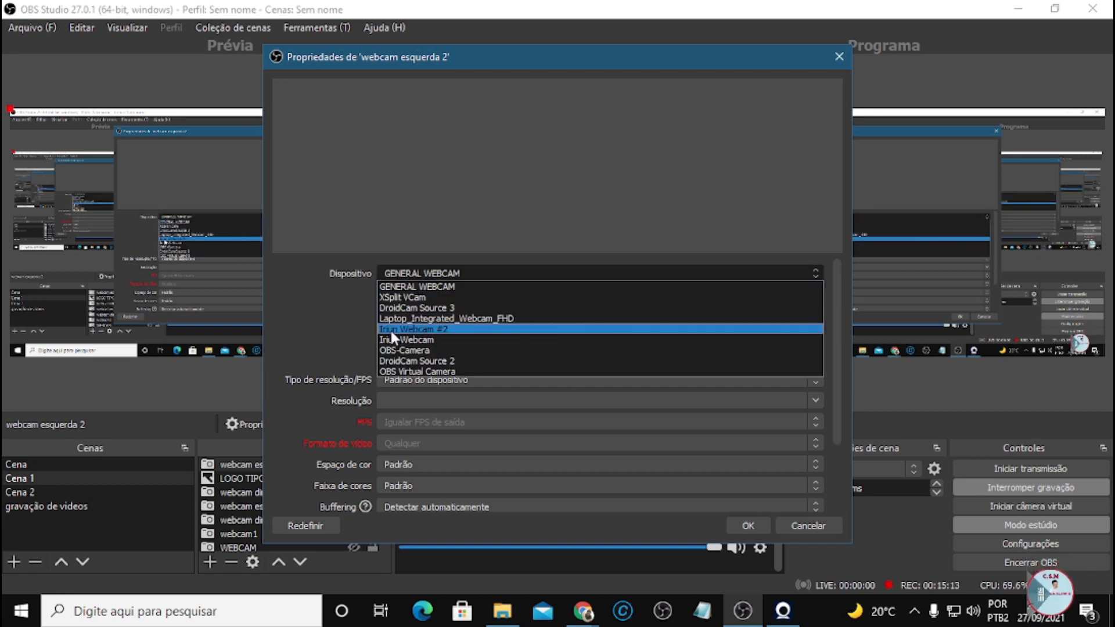
left_click(455, 330)
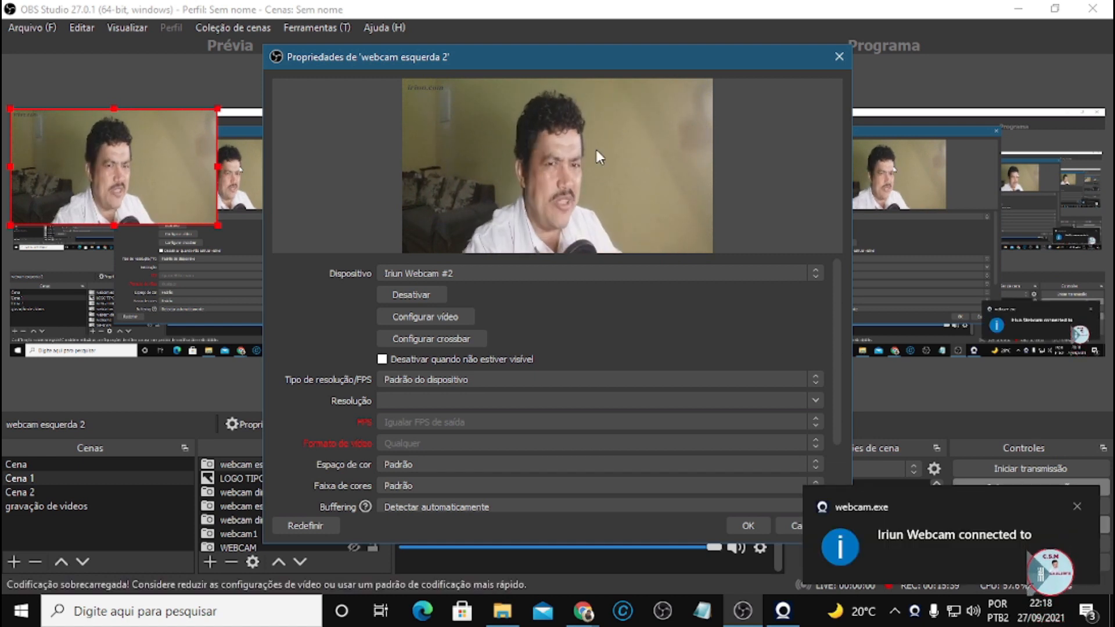
left_click(750, 526)
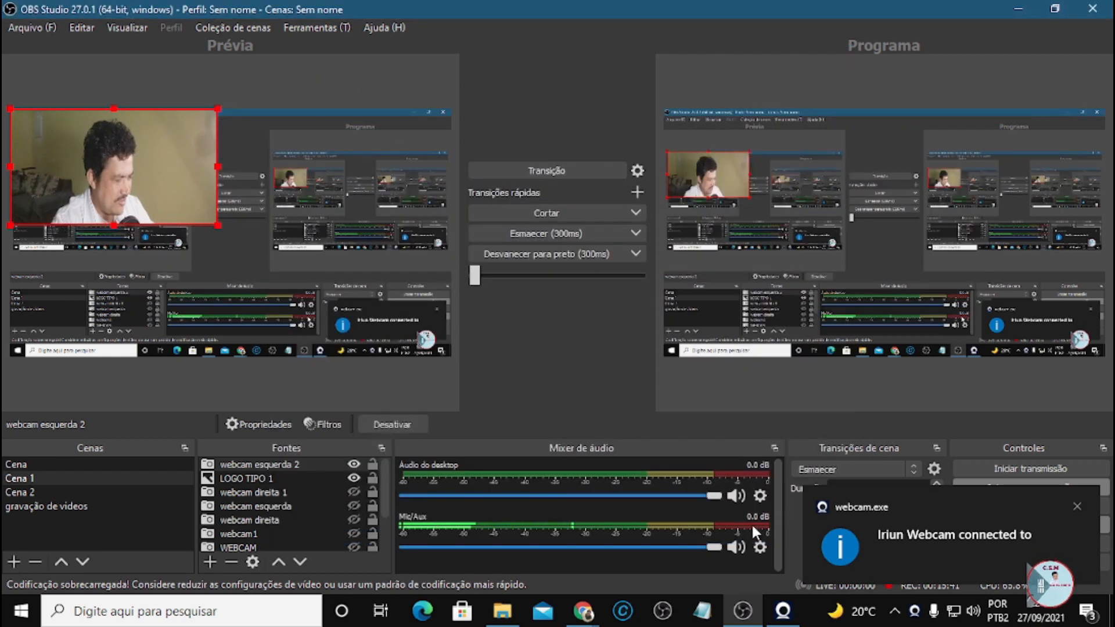
Fit the "webcam esquerda 2" source to the whole screen in the preview
right_click(139, 151)
mouse_move(208, 361)
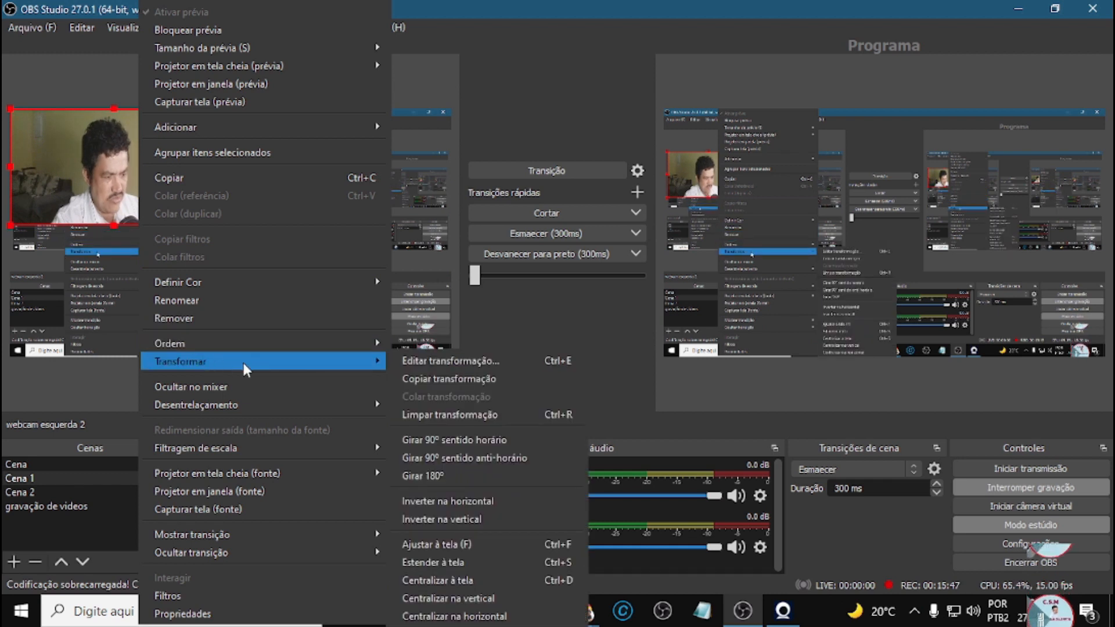
left_click(472, 546)
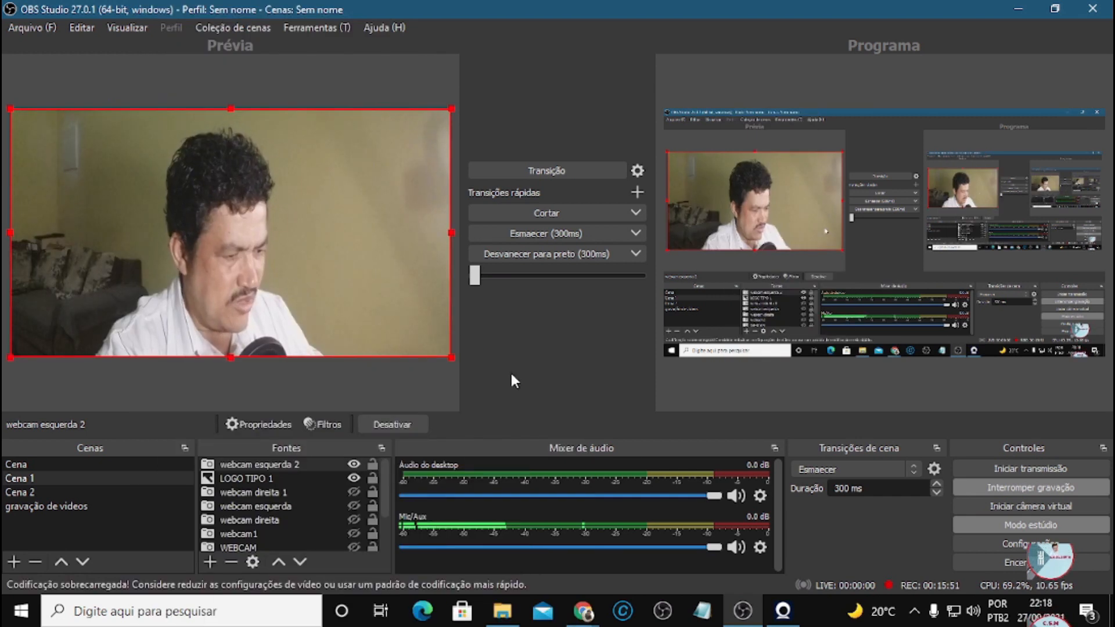
right_click(287, 269)
left_click(567, 340)
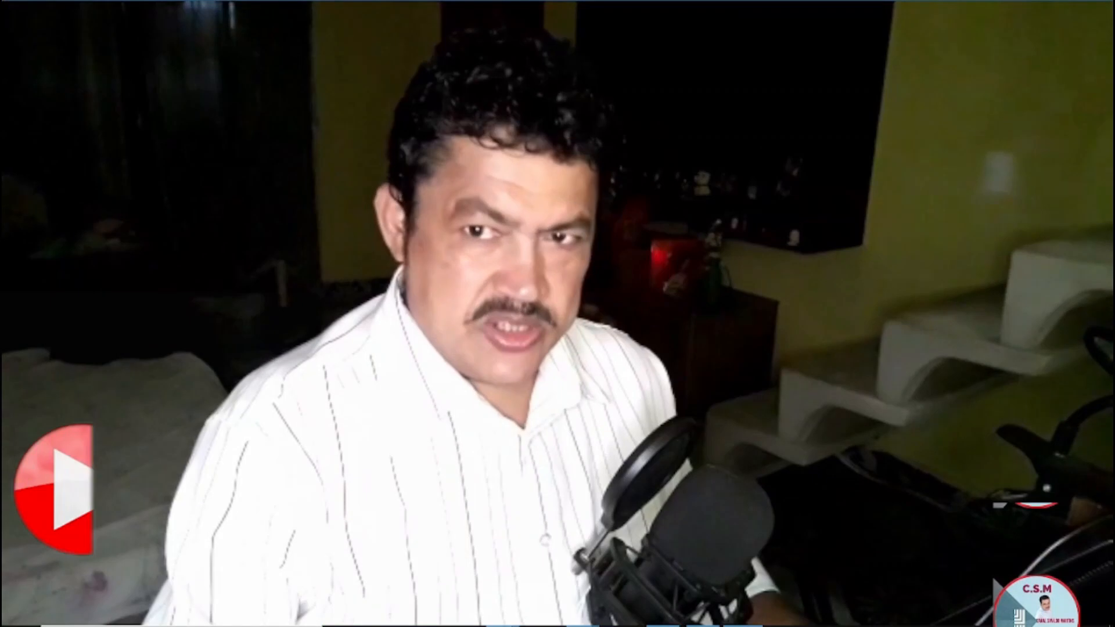